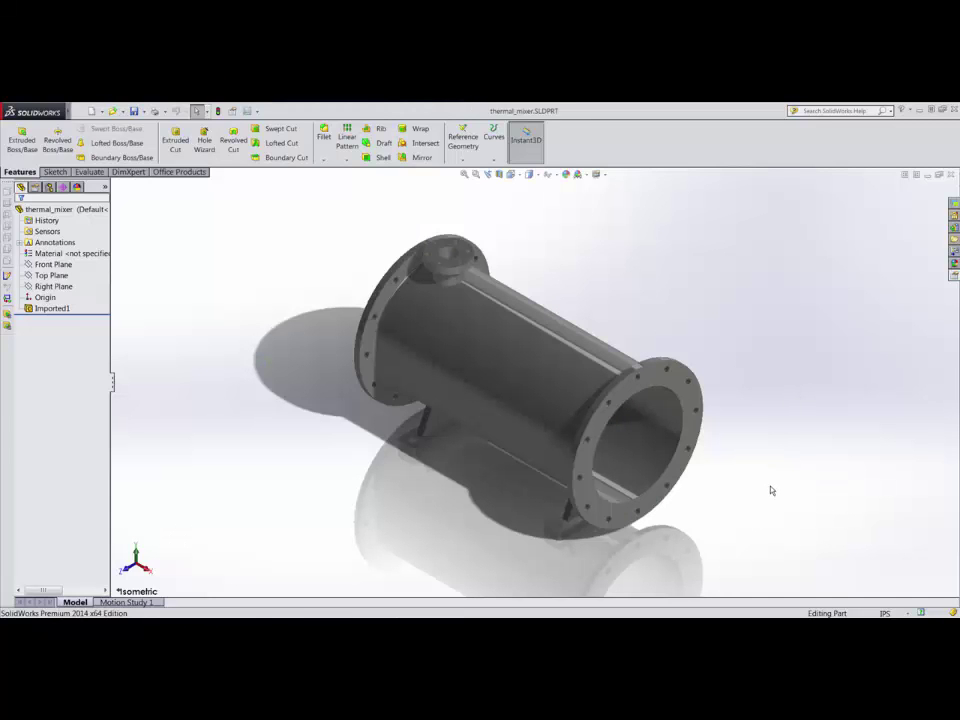
Start ANSYS Workbench 17.0 from the open thermal_mixer part in SolidWorks, leaving the new Workbench project in front.
{"action": "middle_click_drag", "start_coordinate": [498, 541], "coordinate": [589, 446]}
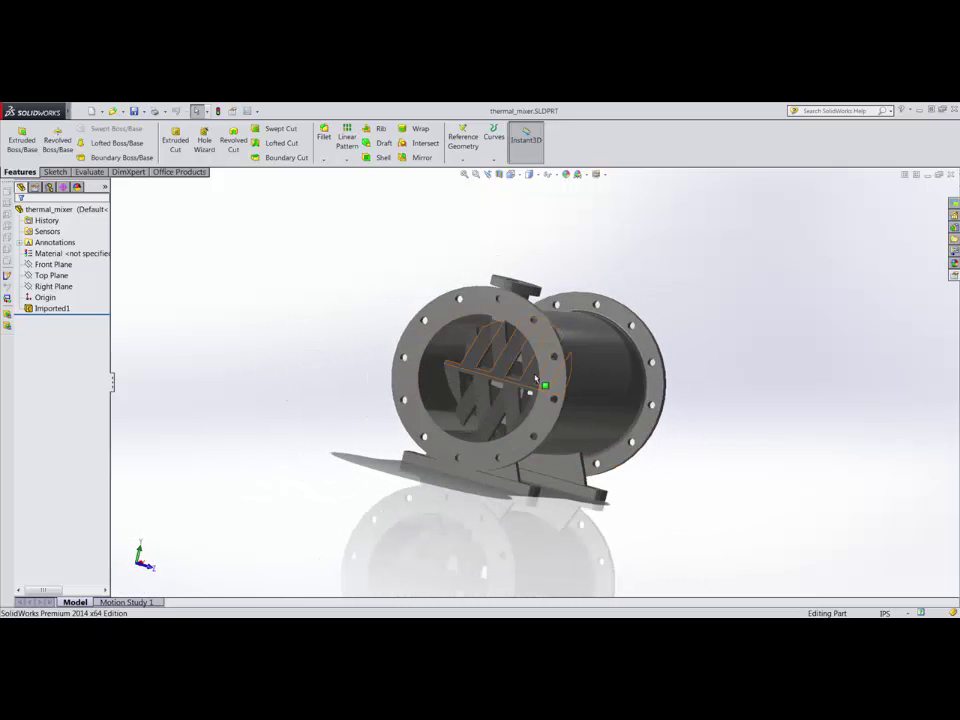
{"action": "middle_click_drag", "start_coordinate": [672, 449], "coordinate": [525, 446]}
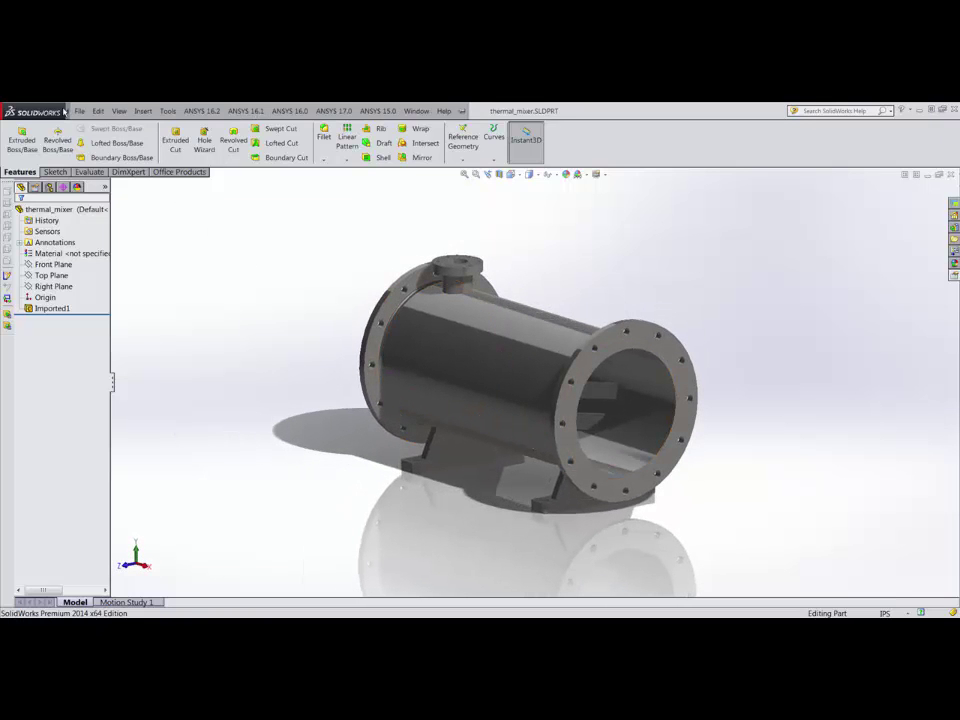
{"action": "left_click", "coordinate": [334, 111]}
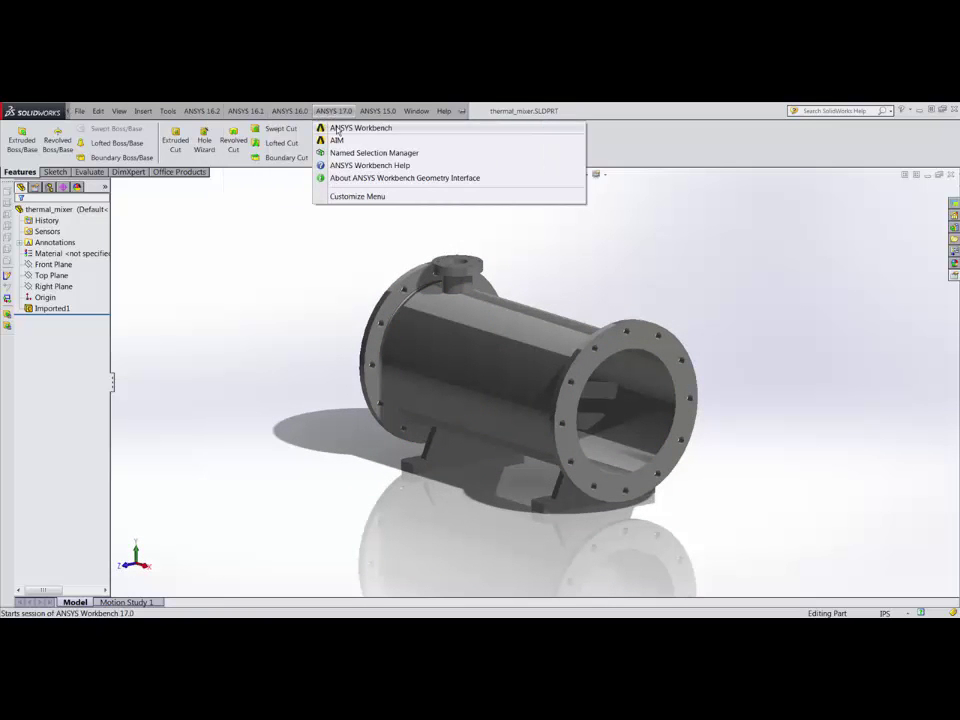
{"action": "left_click", "coordinate": [358, 128]}
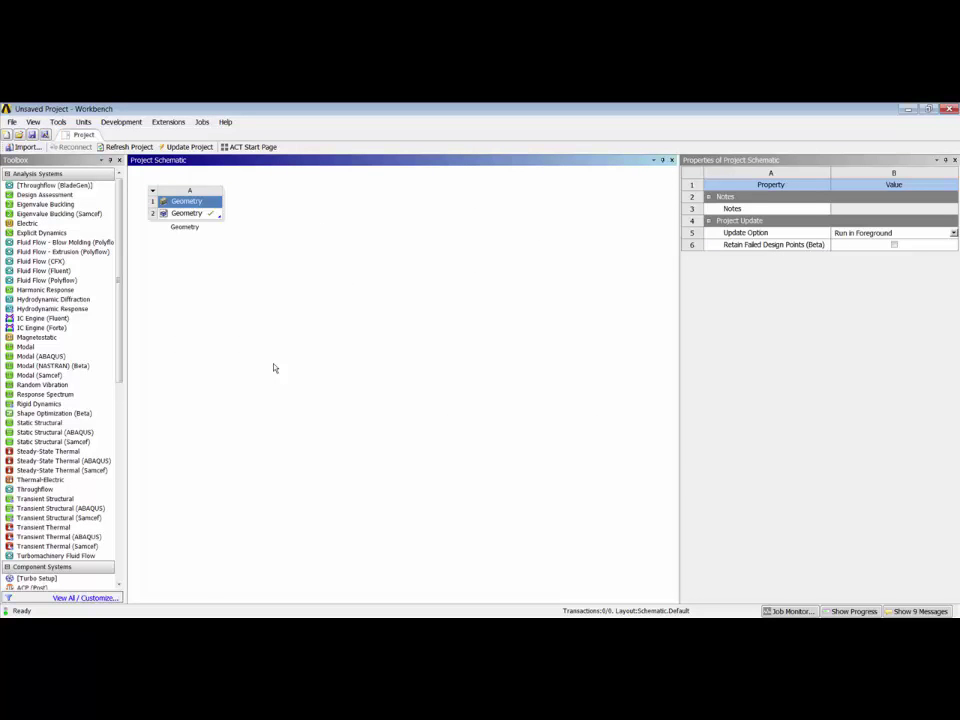
{"action": "left_click", "coordinate": [205, 625]}
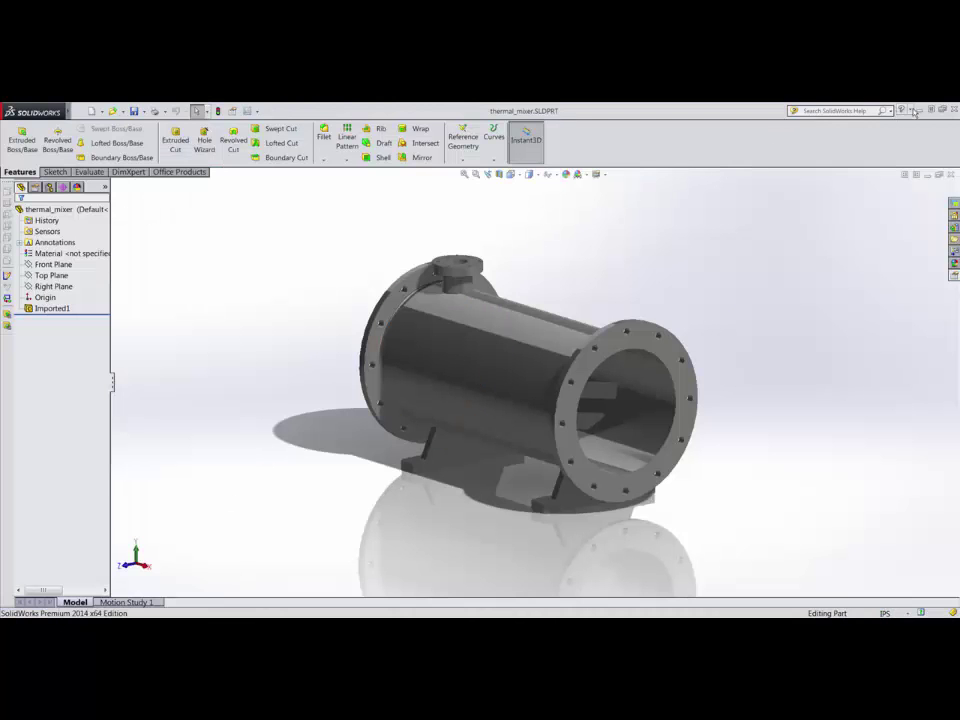
{"action": "left_click", "coordinate": [946, 104]}
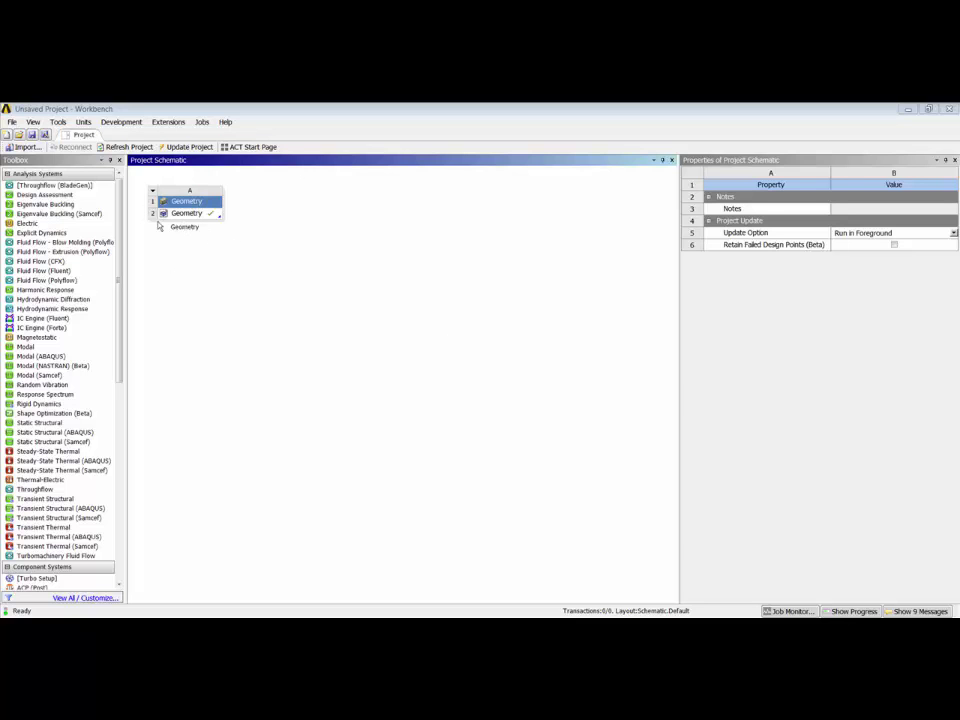
Add a Fluid Flow (CFX) system linked to the existing Geometry cell and open that geometry in SpaceClaim.
{"action": "left_click_drag", "start_coordinate": [40, 261], "coordinate": [276, 204]}
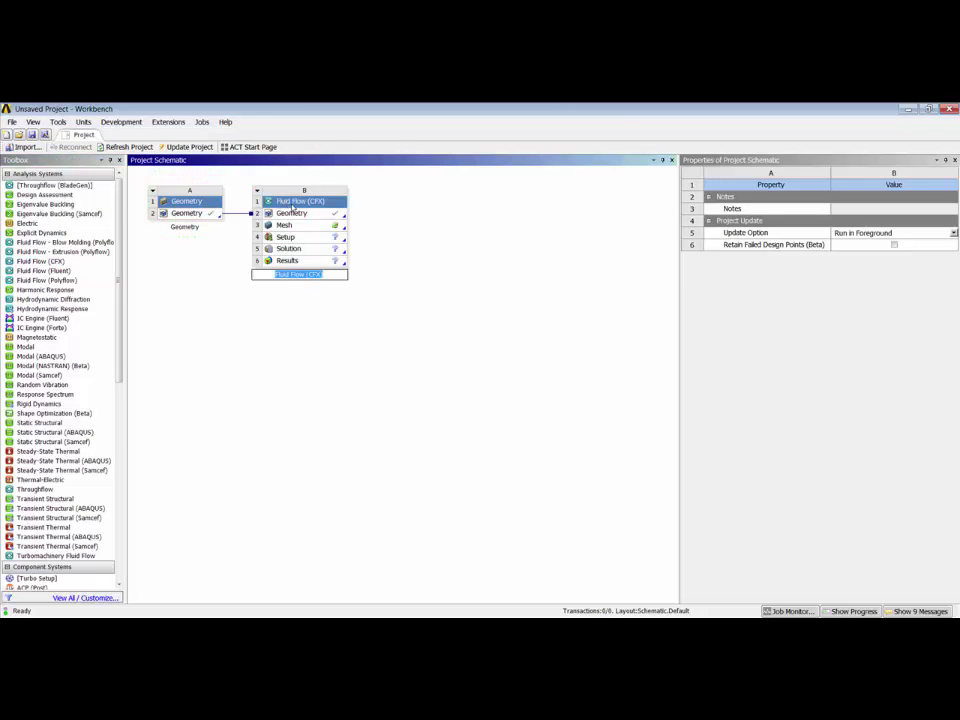
{"action": "double_click", "coordinate": [202, 214]}
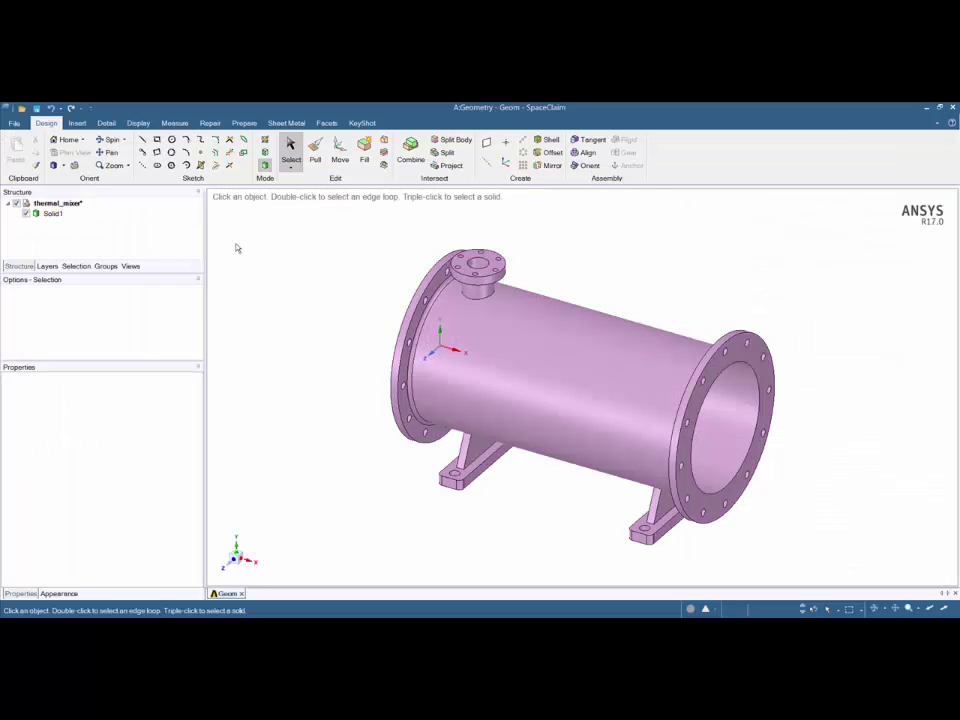
Extract the mixer's internal volume from the inner edge loops of both end flanges and the nozzle flange, and hide Solid1.
{"action": "middle_click_drag", "start_coordinate": [293, 271], "coordinate": [317, 396]}
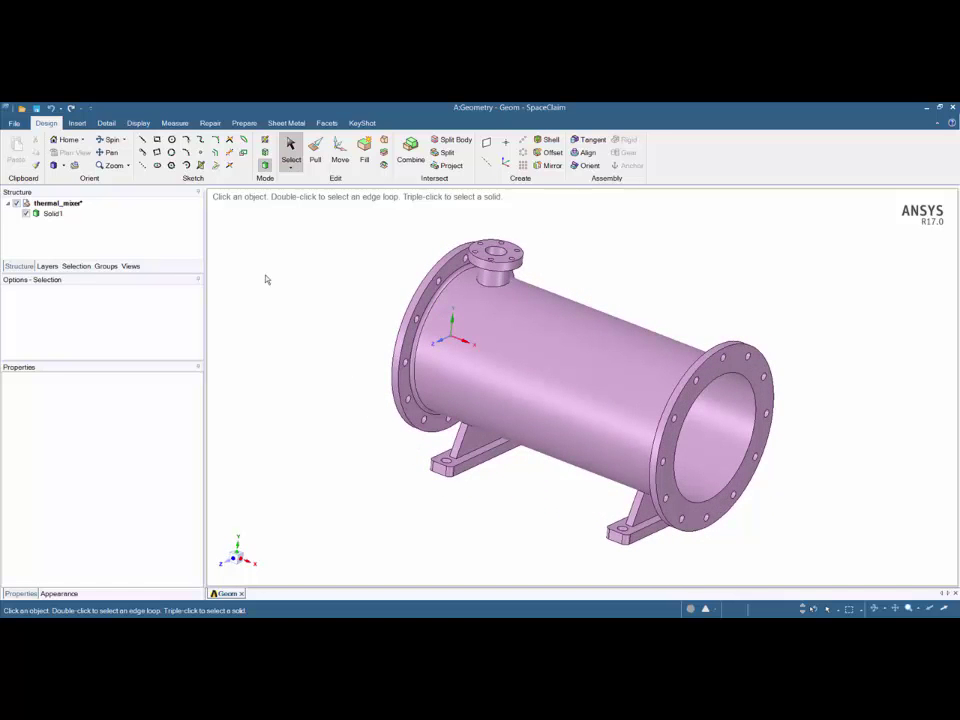
{"action": "left_click", "coordinate": [244, 122]}
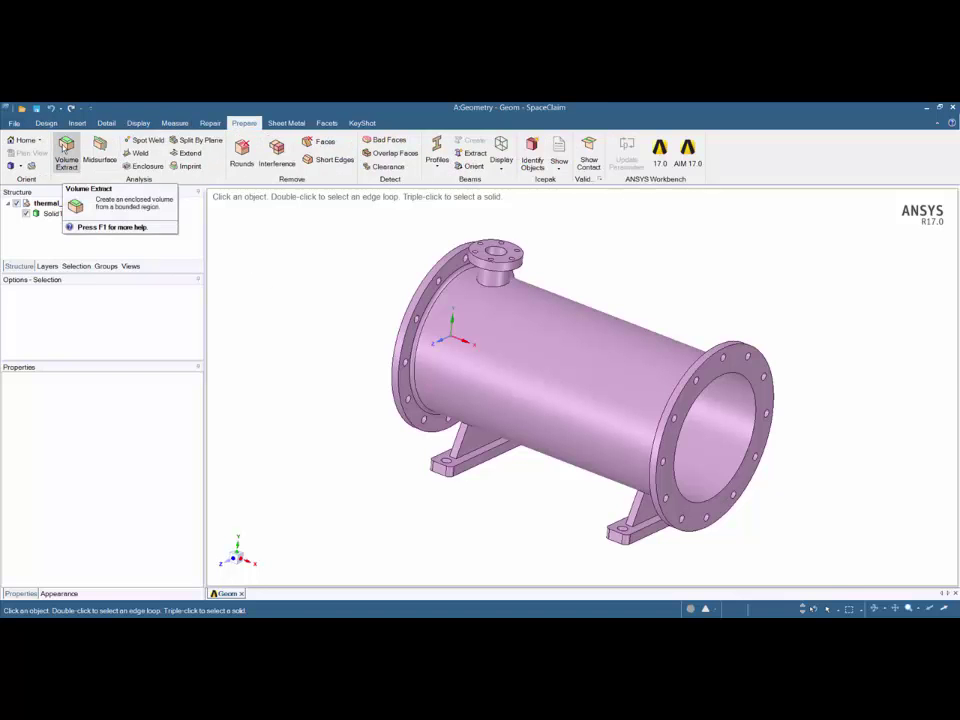
{"action": "left_click", "coordinate": [70, 152]}
{"action": "left_click", "coordinate": [245, 216]}
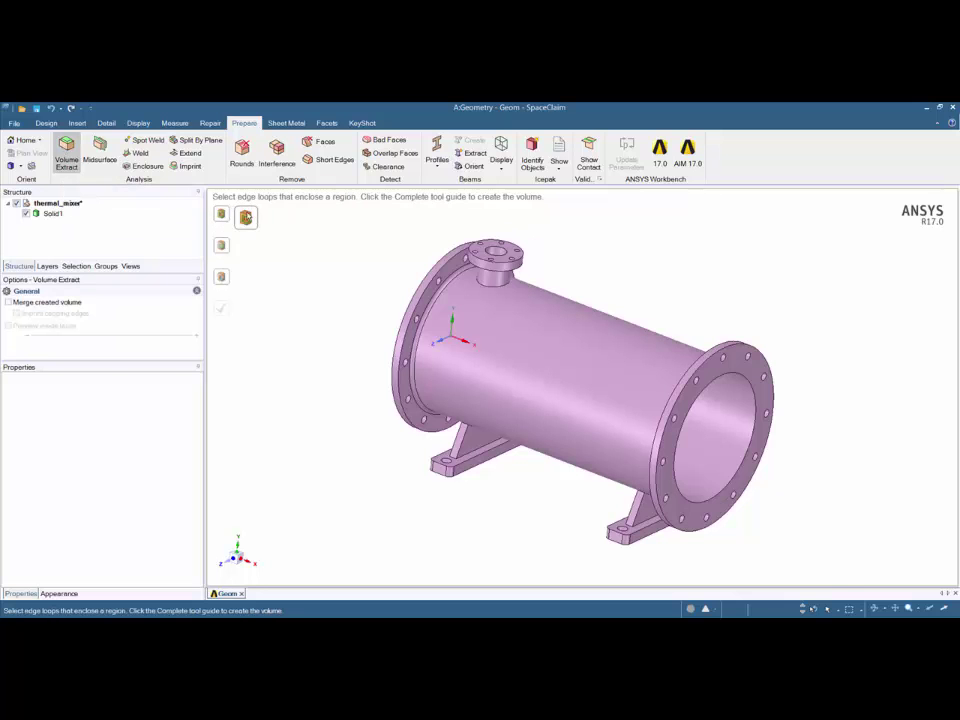
{"action": "left_click", "coordinate": [600, 298]}
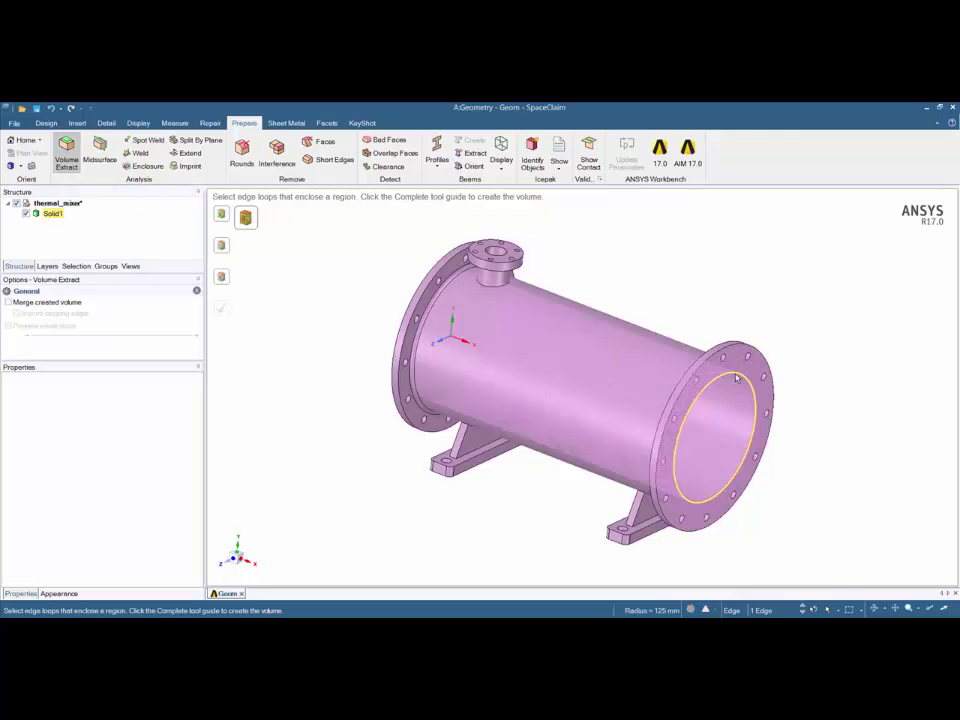
{"action": "left_click", "coordinate": [493, 249], "text": "ctrl"}
{"action": "middle_click_drag", "start_coordinate": [480, 300], "coordinate": [411, 261]}
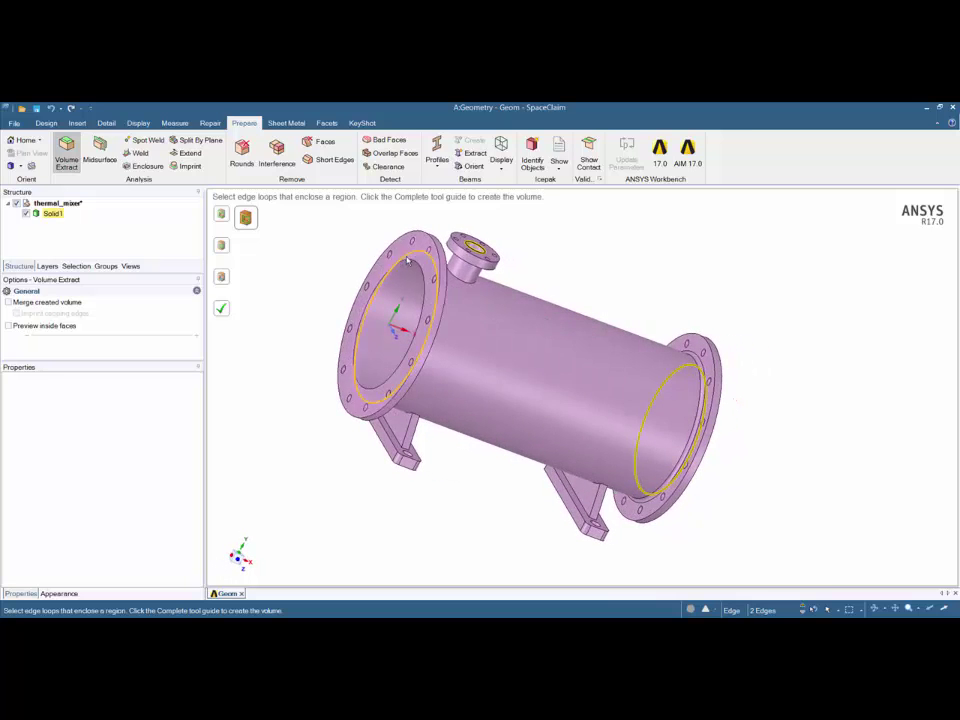
{"action": "left_click", "coordinate": [411, 261], "text": "ctrl"}
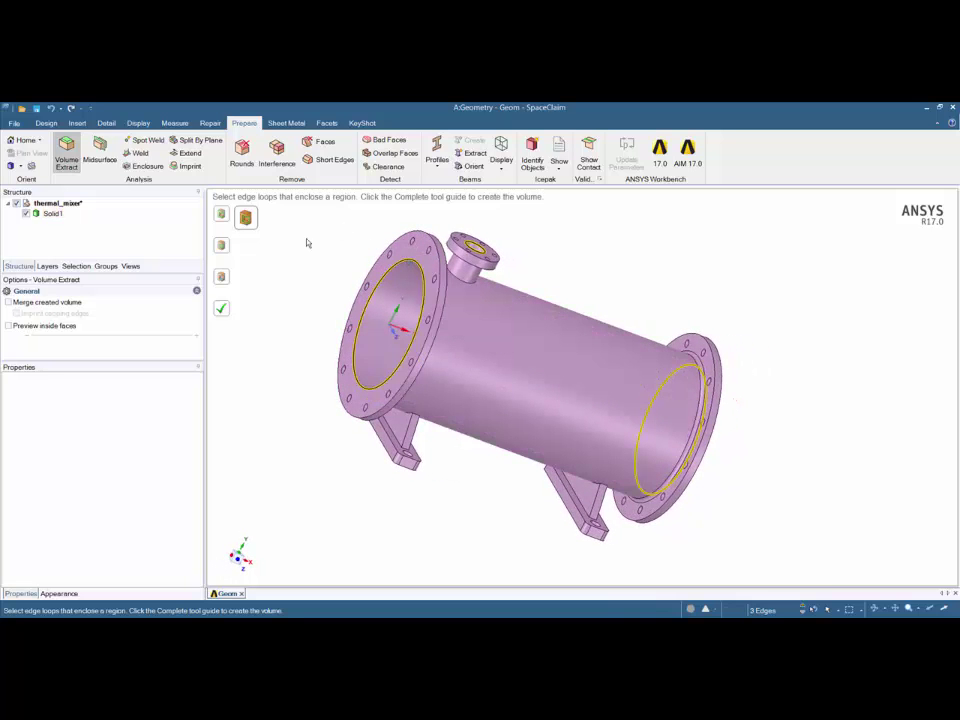
{"action": "left_click", "coordinate": [223, 310]}
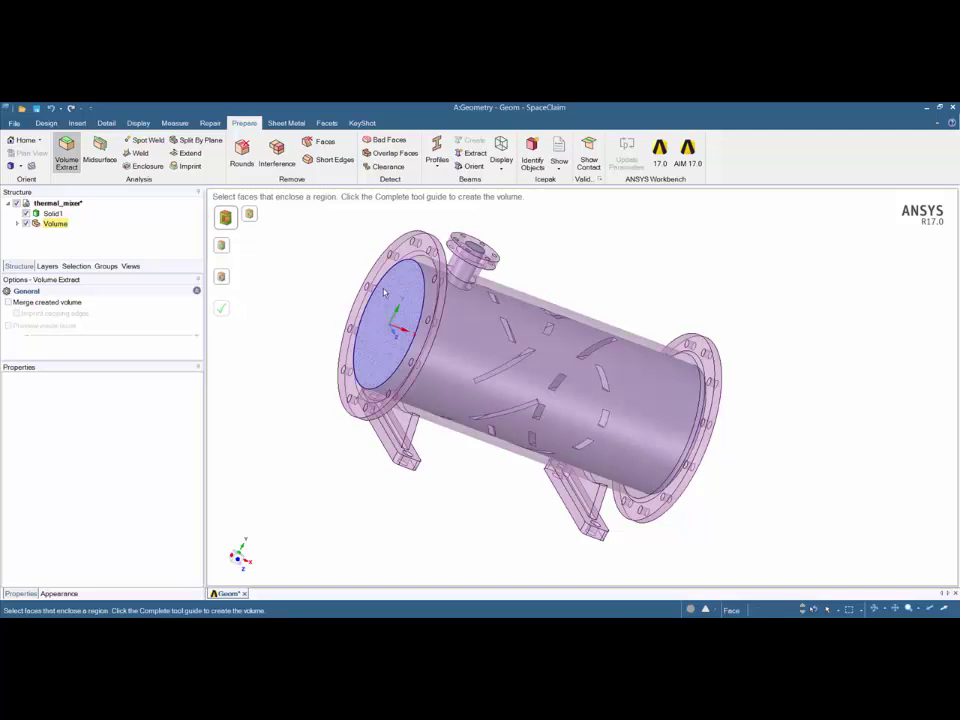
{"action": "middle_click_drag", "start_coordinate": [380, 335], "coordinate": [255, 334]}
{"action": "key", "text": "Escape"}
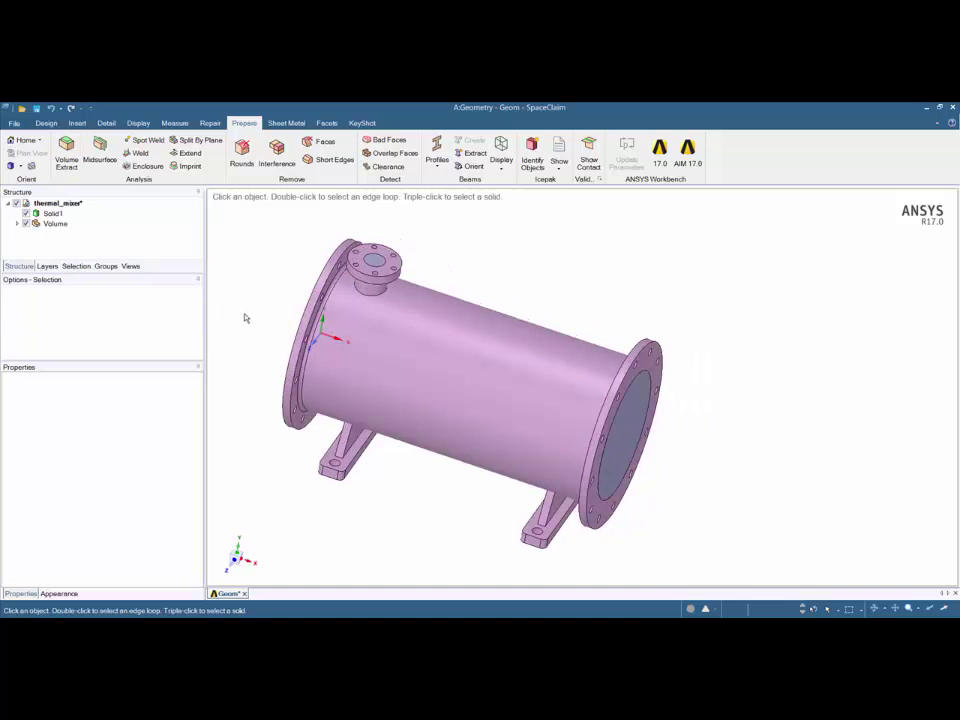
{"action": "left_click", "coordinate": [25, 214]}
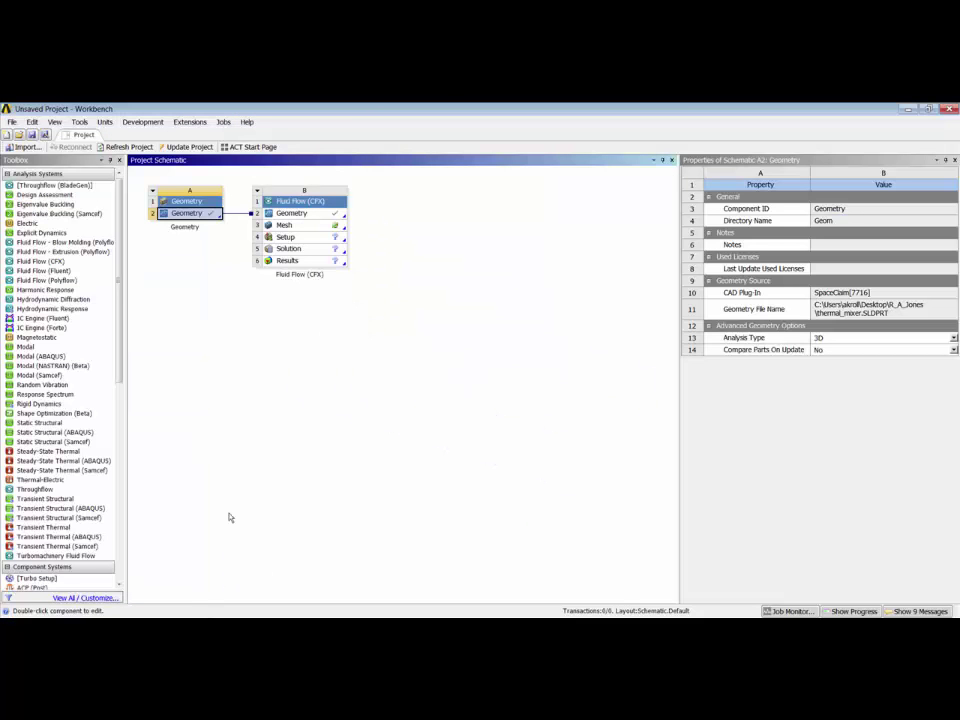
Open the Fluid Flow (CFX) mesh in ANSYS Meshing and insert an Inflation control scoped to the fluid body.
{"action": "double_click", "coordinate": [304, 226]}
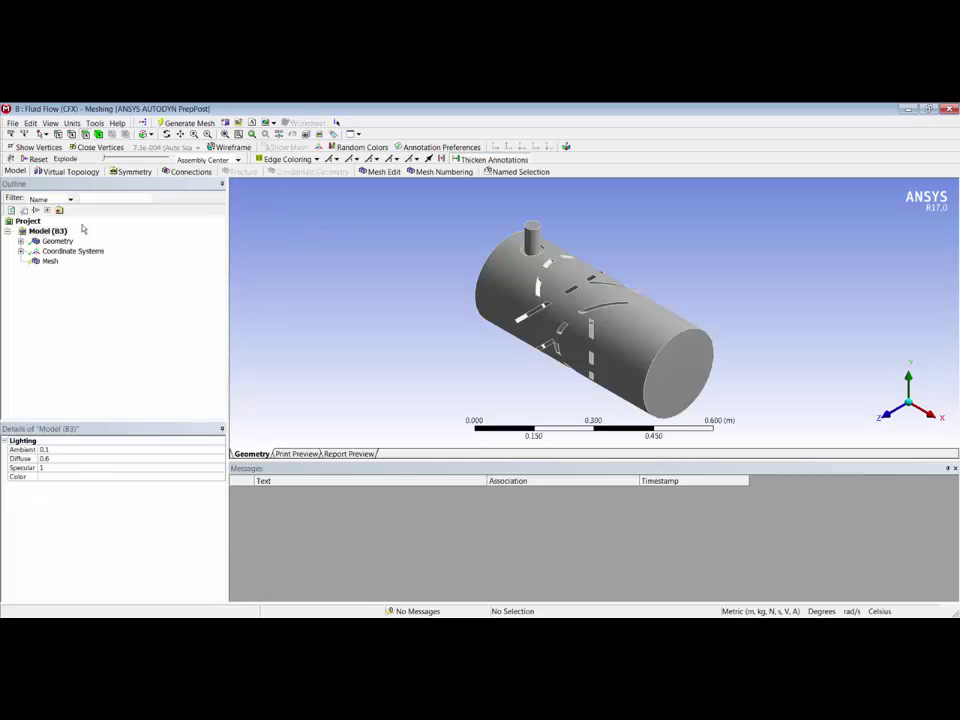
{"action": "left_click", "coordinate": [50, 262]}
{"action": "right_click", "coordinate": [51, 263]}
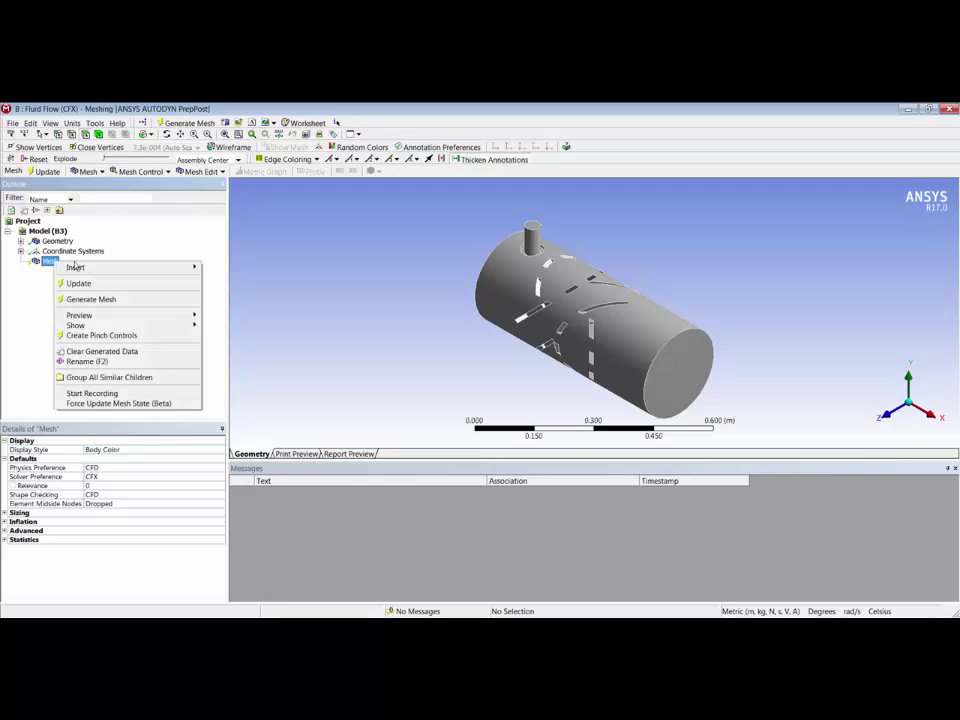
{"action": "mouse_move", "coordinate": [180, 267]}
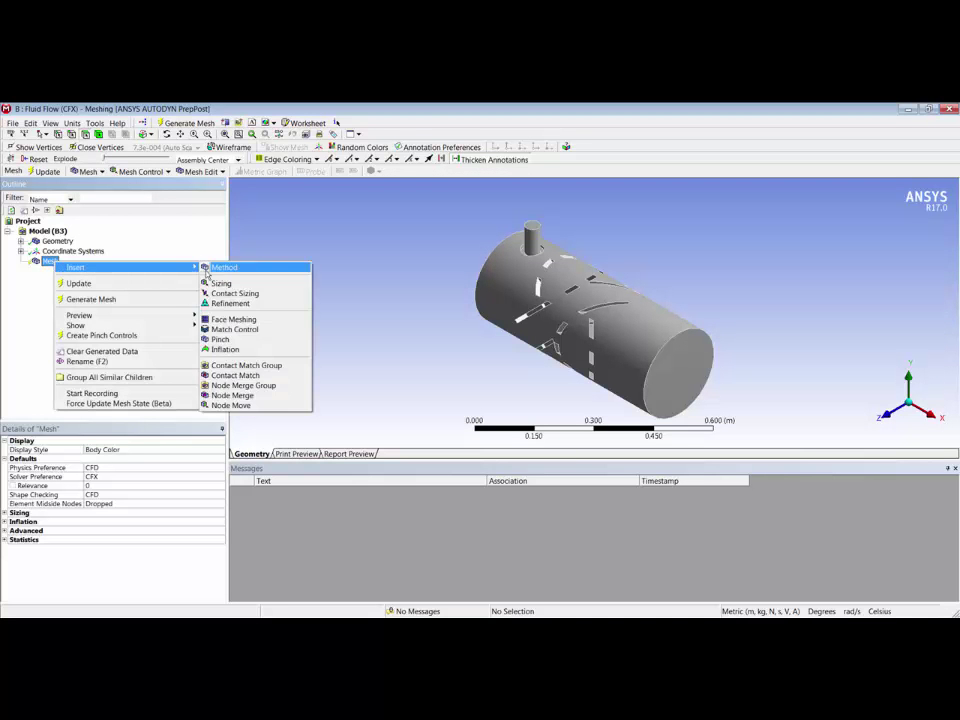
{"action": "left_click", "coordinate": [240, 348]}
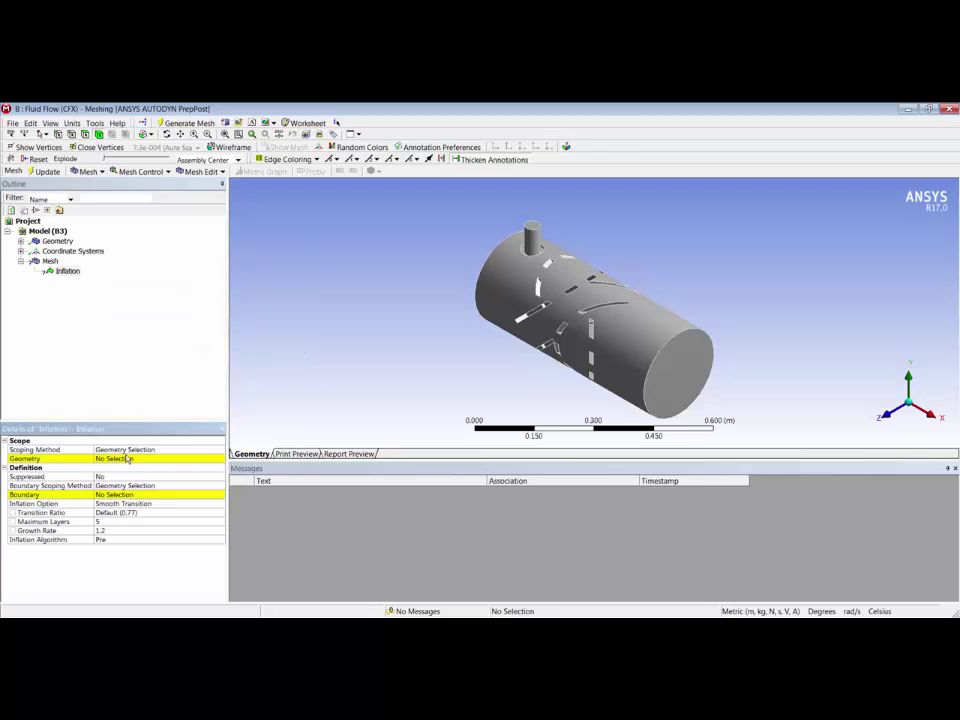
{"action": "left_click", "coordinate": [126, 459]}
{"action": "left_click", "coordinate": [515, 292]}
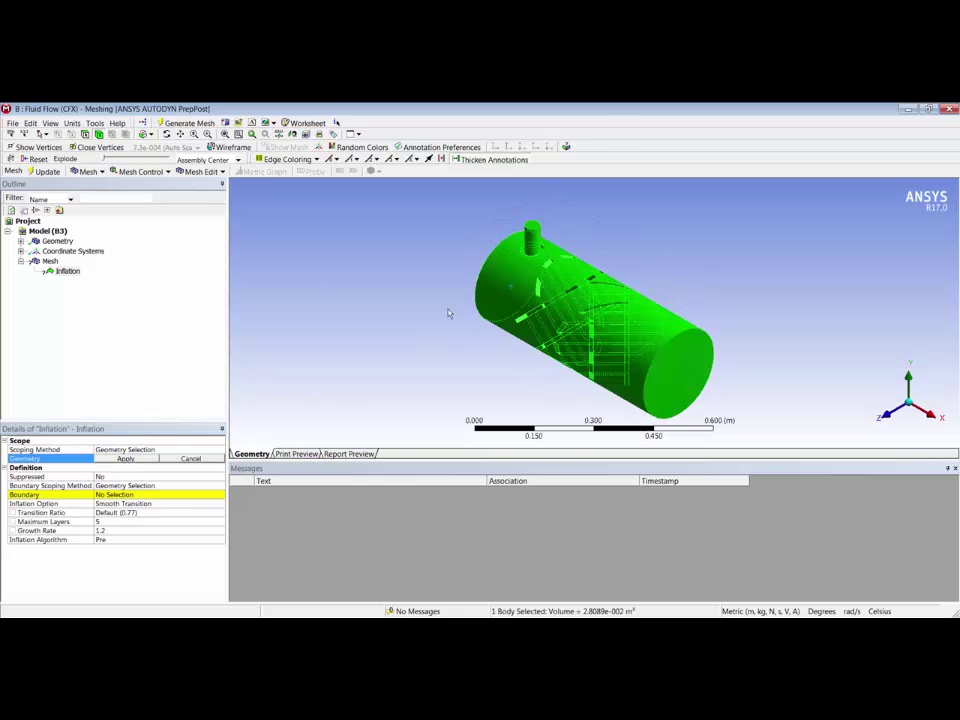
{"action": "left_click", "coordinate": [126, 459]}
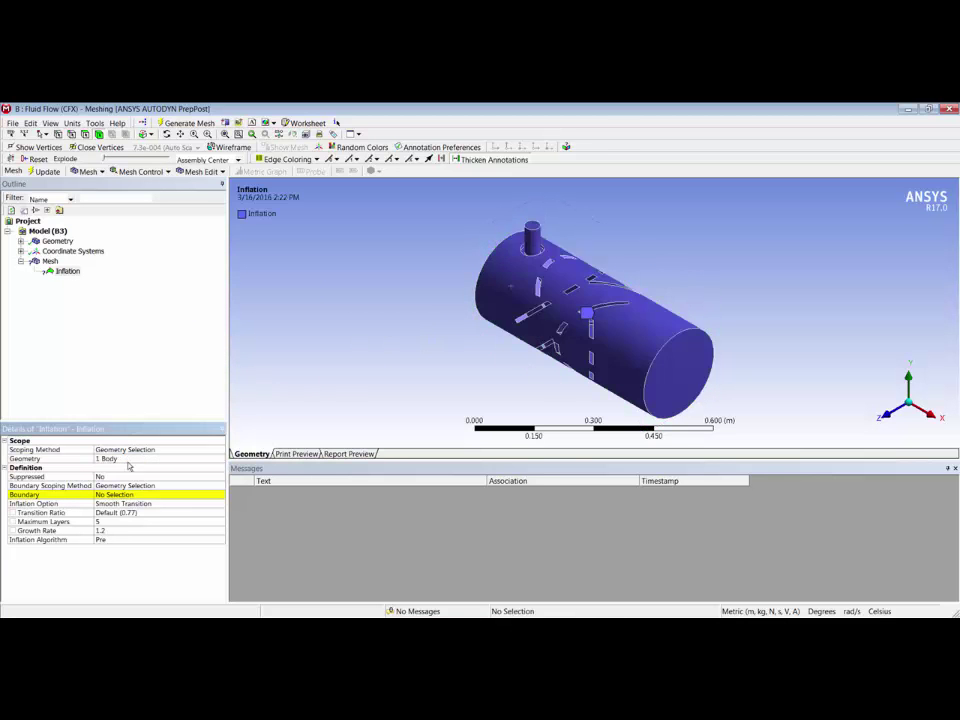
Set the inflation boundary to all faces of the fluid body except its two circular end faces and the nozzle opening.
{"action": "left_click", "coordinate": [139, 495]}
{"action": "right_click", "coordinate": [345, 344]}
{"action": "left_click", "coordinate": [390, 480]}
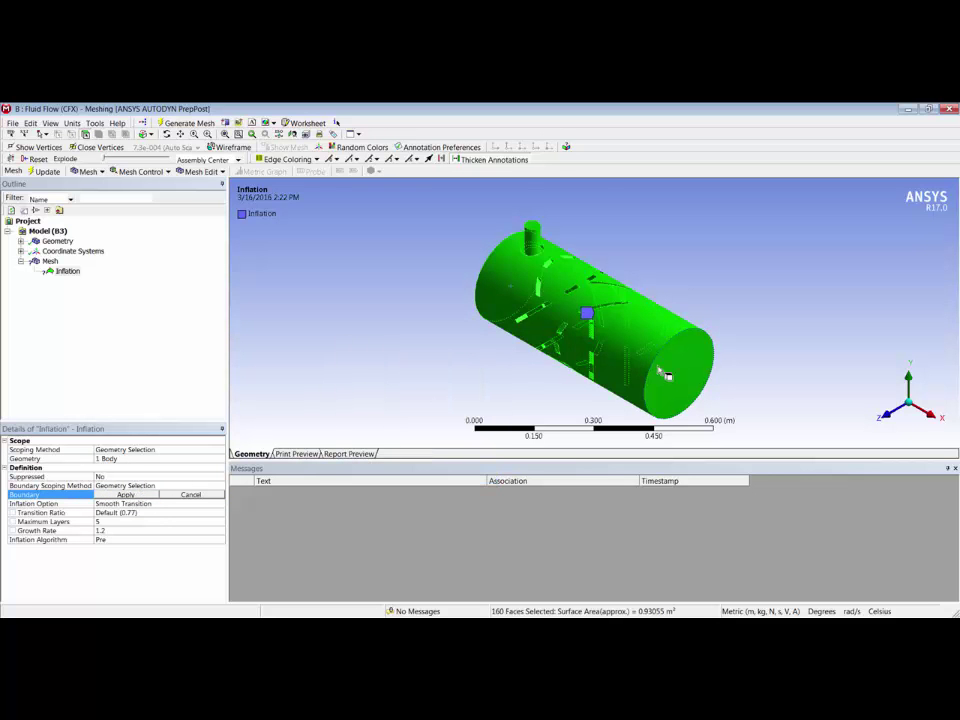
{"action": "left_click", "coordinate": [680, 370], "text": "ctrl"}
{"action": "middle_click_drag", "start_coordinate": [680, 370], "coordinate": [527, 290]}
{"action": "left_click", "coordinate": [587, 312], "text": "ctrl"}
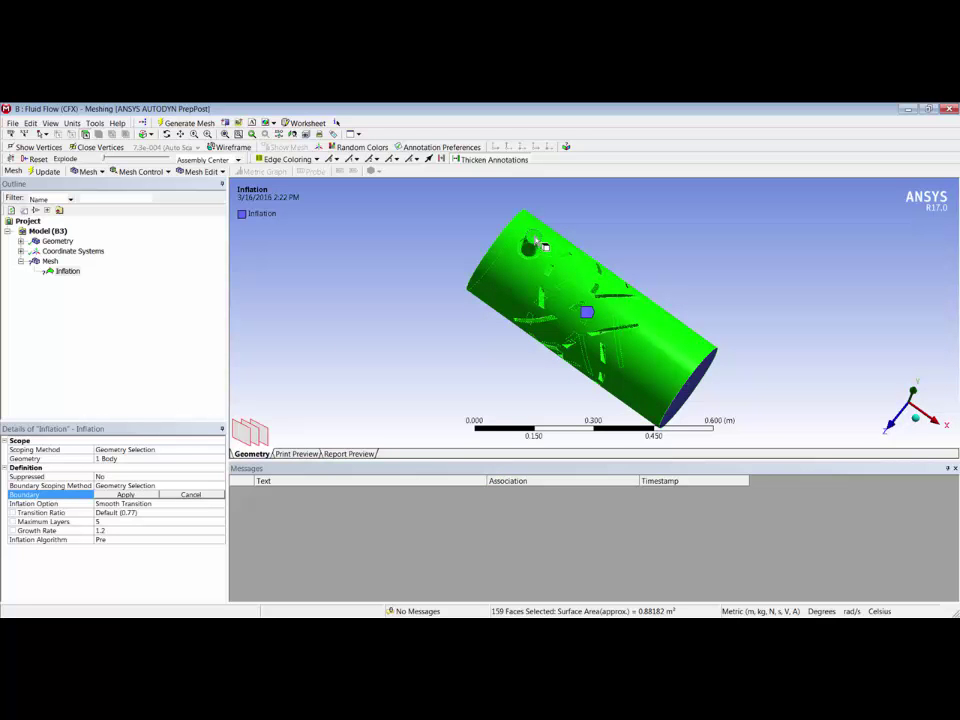
{"action": "middle_click_drag", "start_coordinate": [541, 245], "coordinate": [527, 368]}
{"action": "left_click", "coordinate": [525, 258], "text": "ctrl"}
{"action": "left_click", "coordinate": [515, 365], "text": "ctrl"}
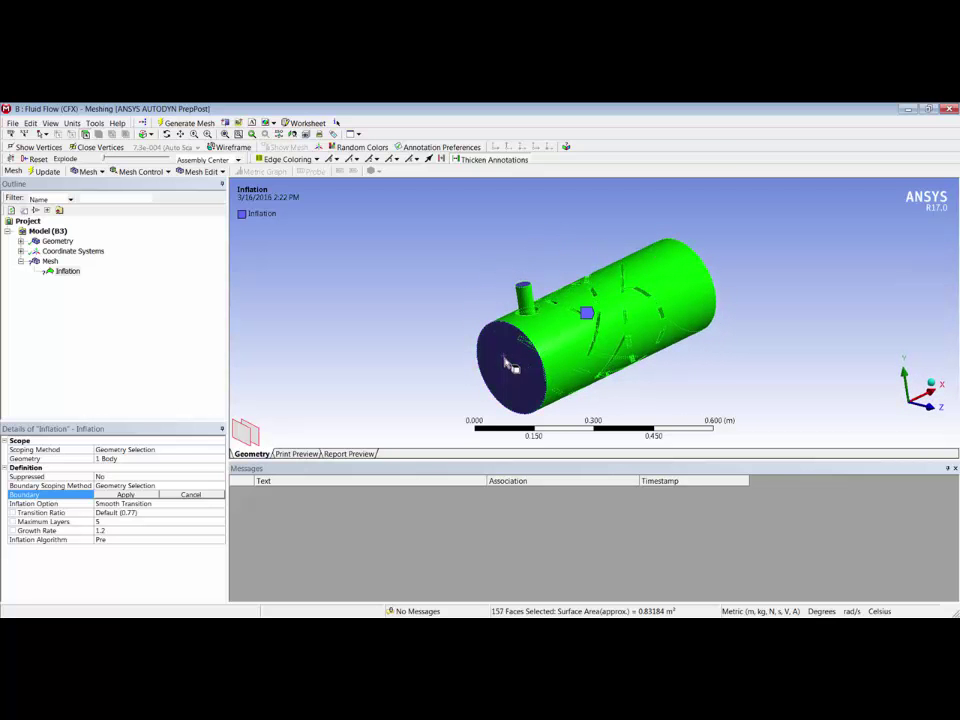
{"action": "left_click", "coordinate": [126, 494]}
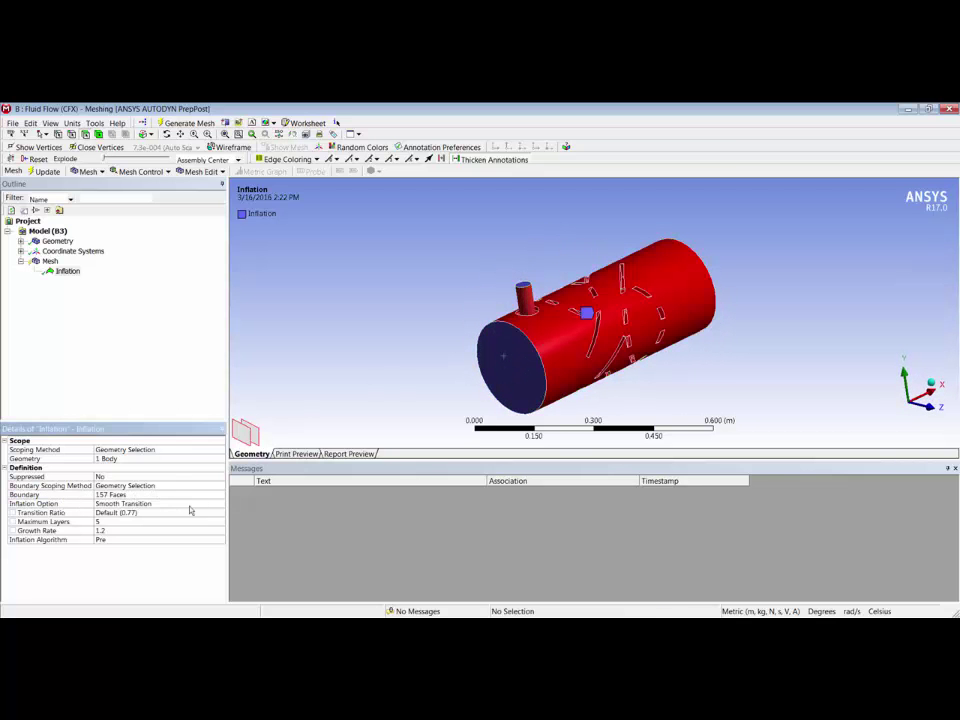
Set the inflation's transition ratio to 0.25 and update the mesh.
{"action": "left_click", "coordinate": [177, 514]}
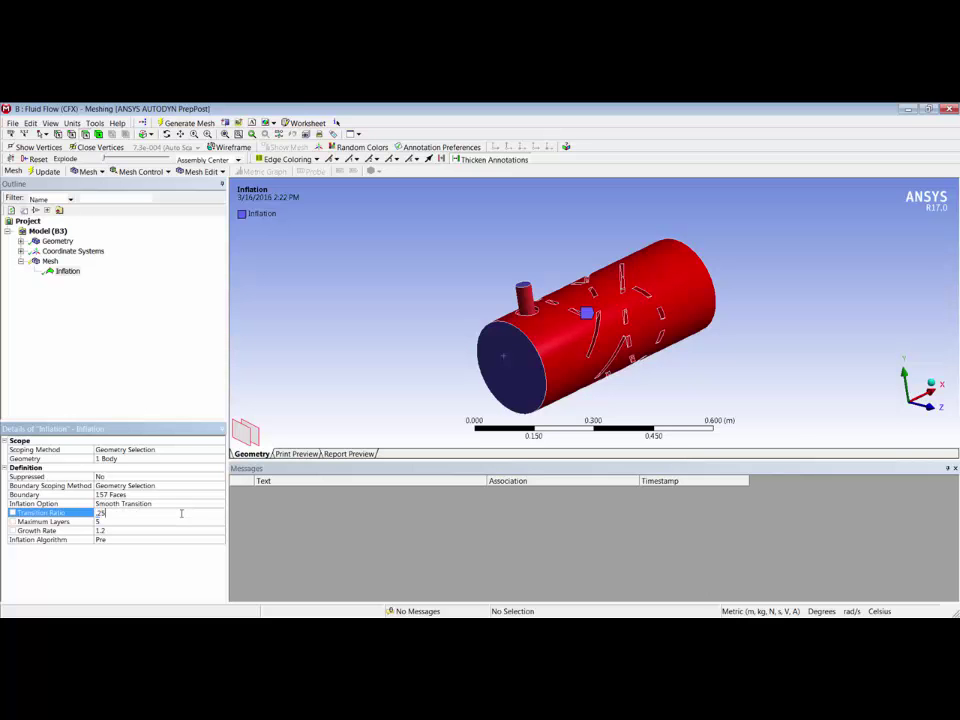
{"action": "key", "text": "Return"}
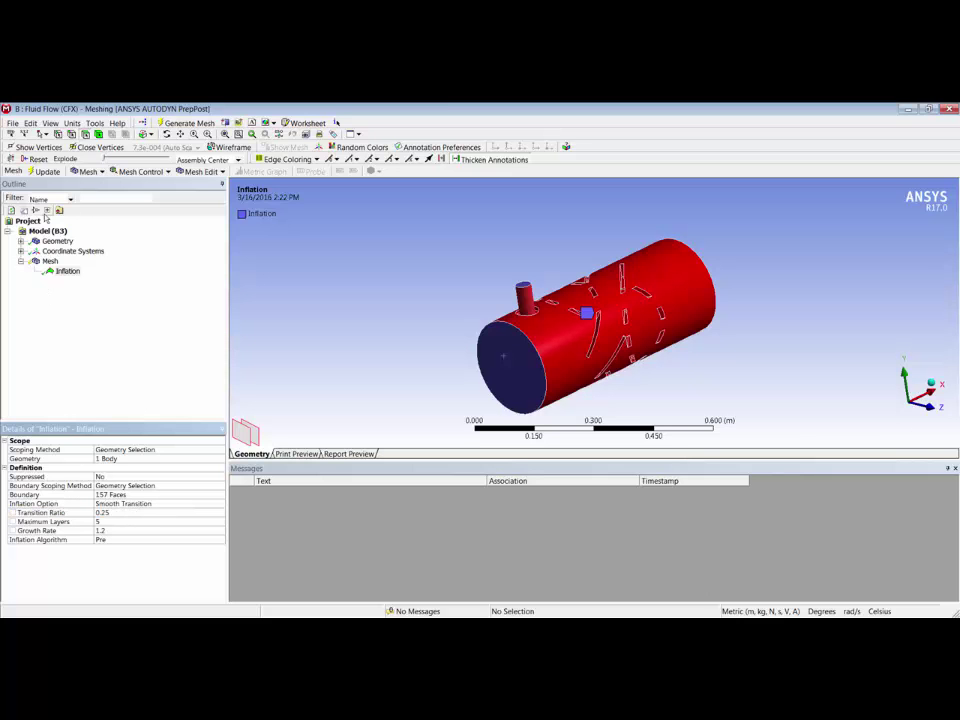
{"action": "right_click", "coordinate": [49, 261]}
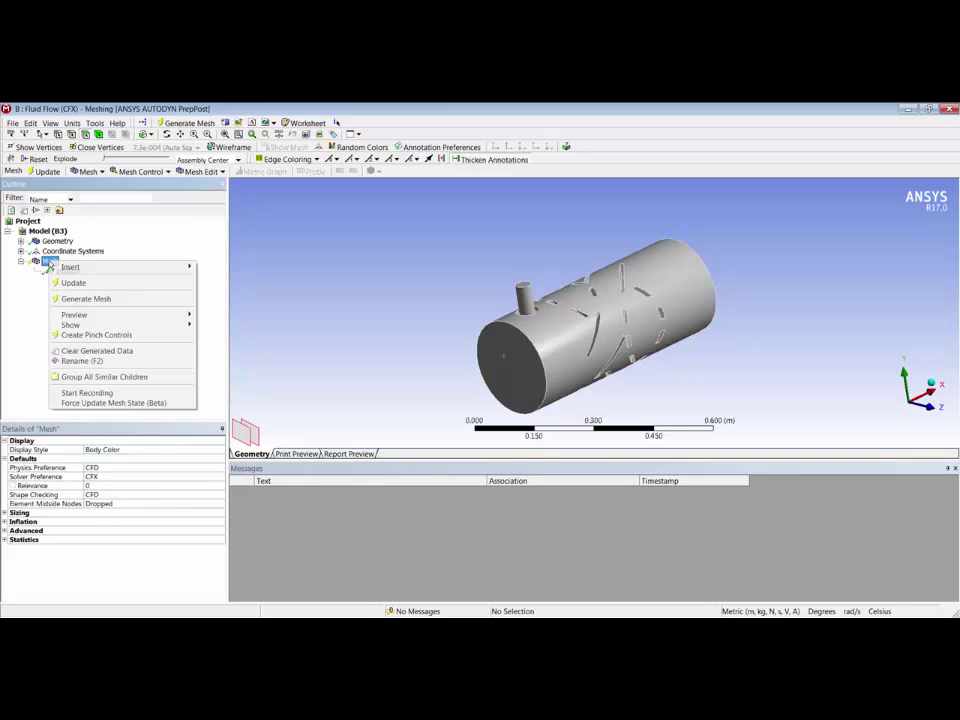
{"action": "left_click", "coordinate": [99, 285]}
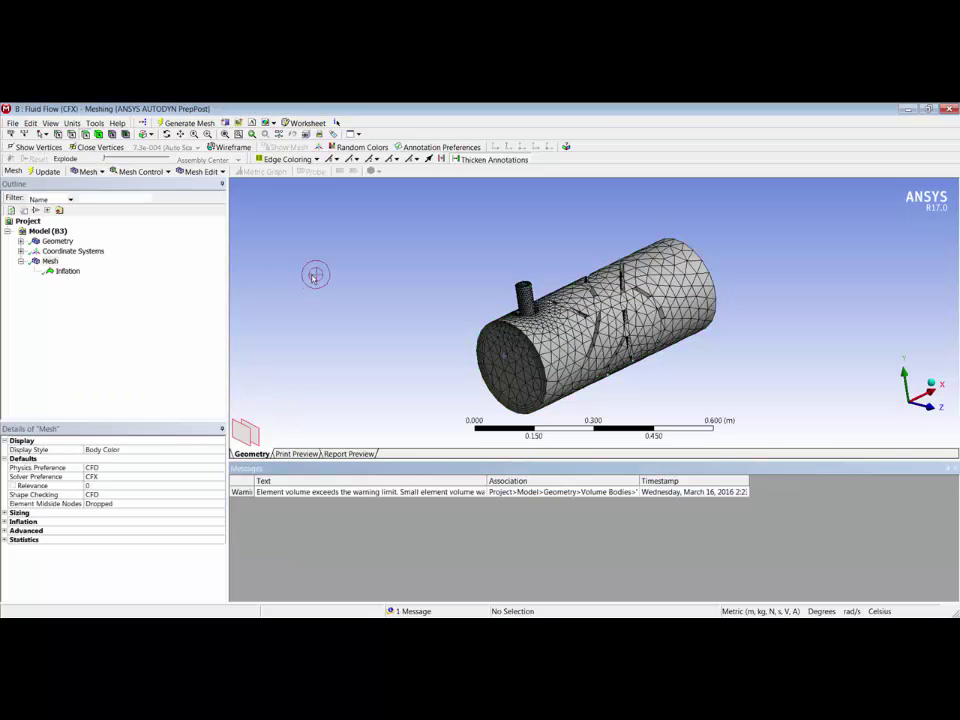
{"action": "left_click_drag", "start_coordinate": [459, 266], "coordinate": [311, 266]}
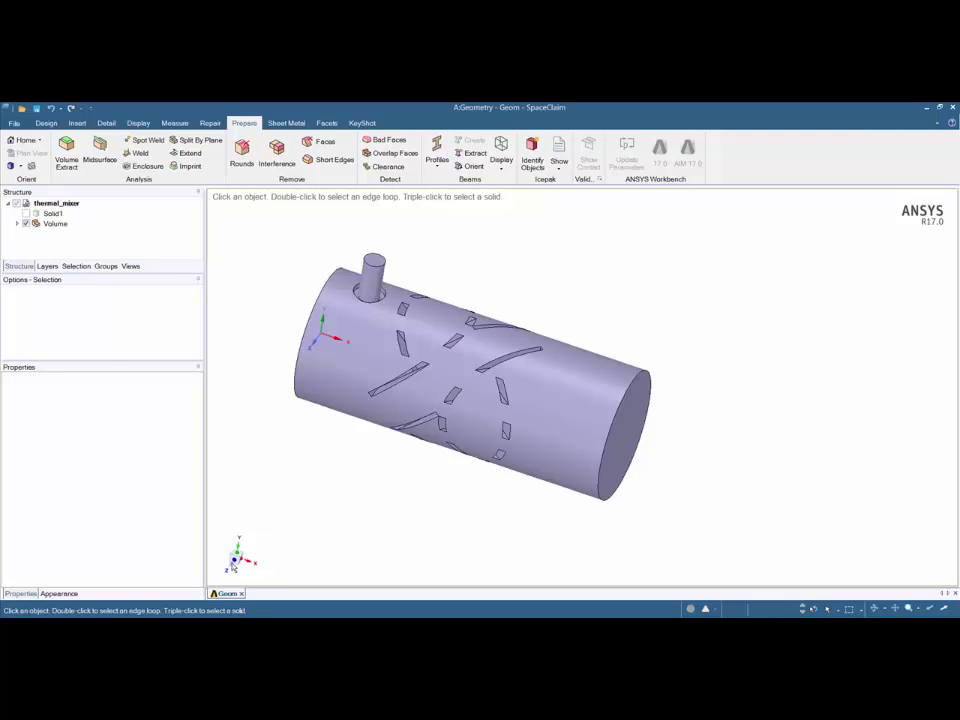
Switch to the SpaceClaim geometry, hide the Volume component, show Solid1 and view the mixer side-on along the Z axis.
{"action": "left_click", "coordinate": [26, 223]}
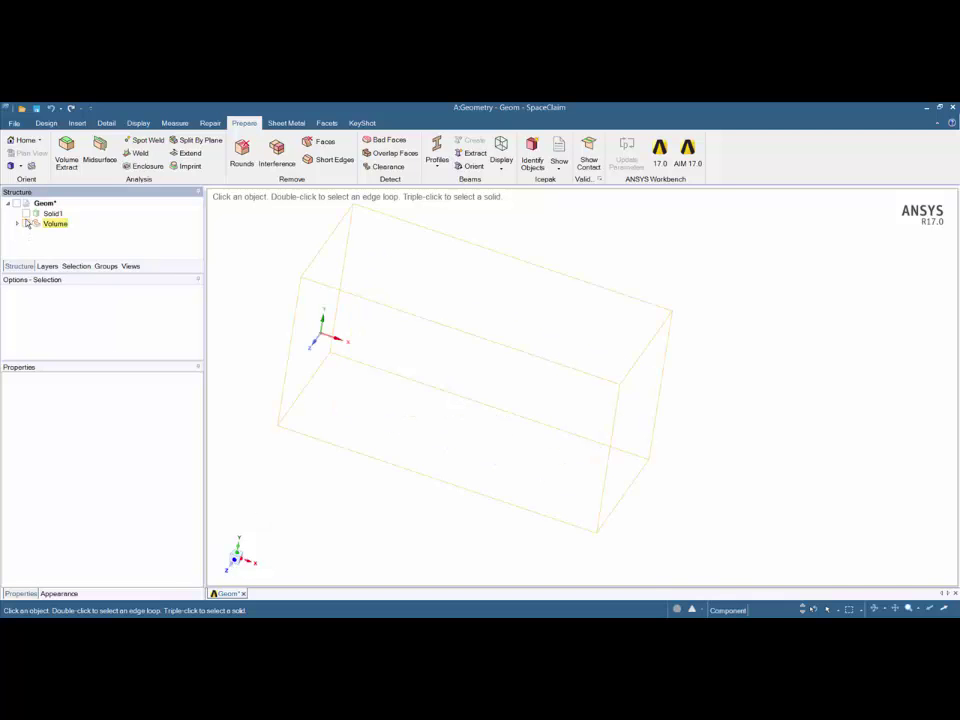
{"action": "left_click", "coordinate": [26, 223]}
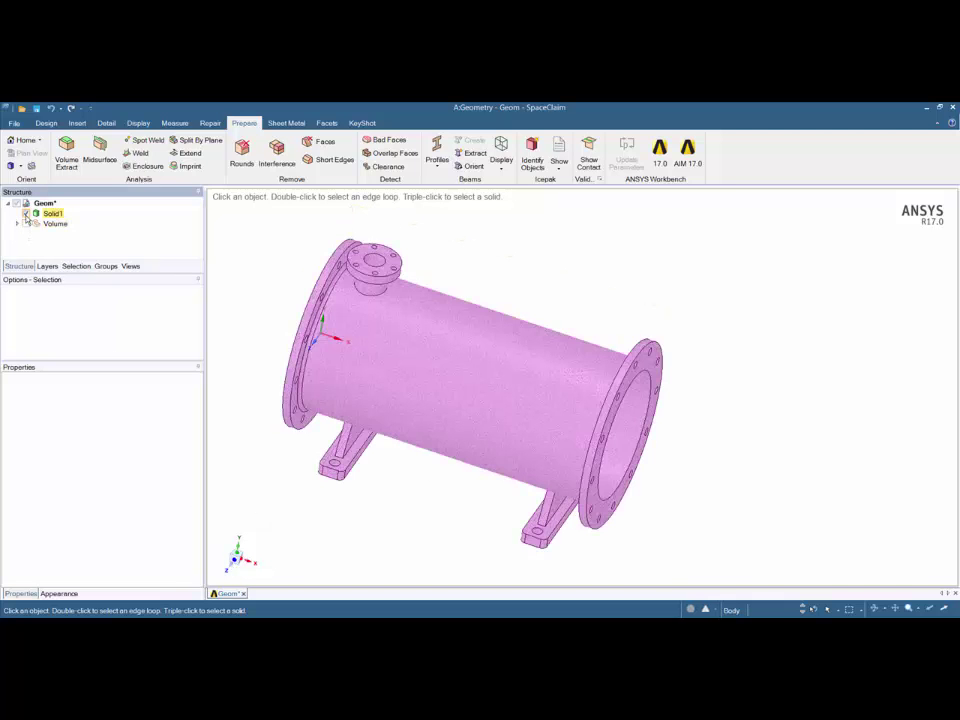
{"action": "left_click", "coordinate": [233, 562]}
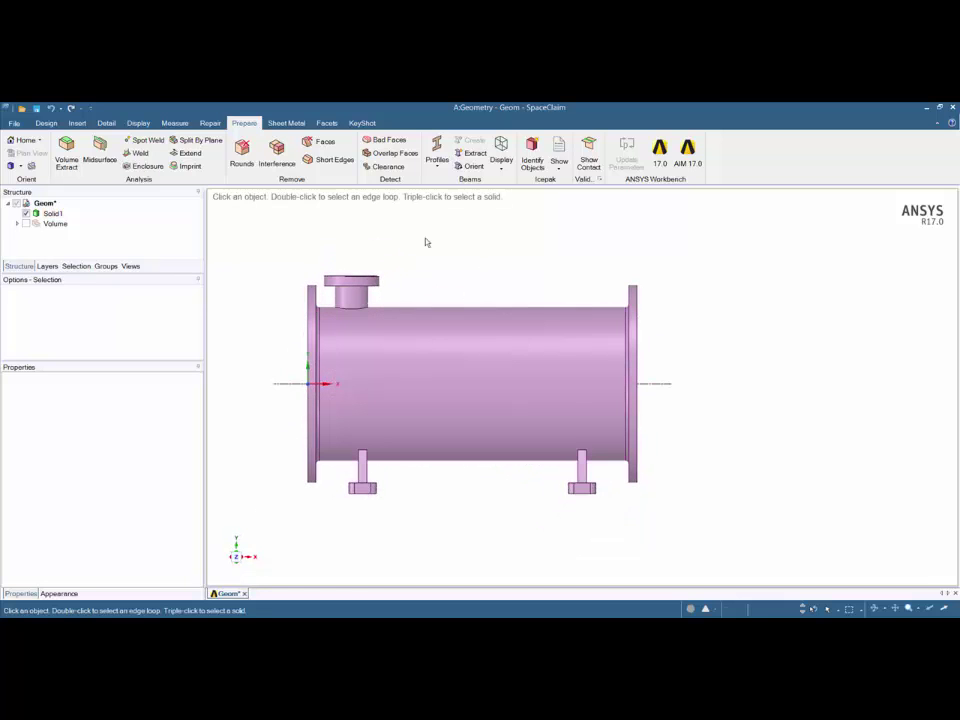
Select the internal mixing blades through the shell and move them along the X axis toward the far end flange.
{"action": "left_click", "coordinate": [46, 123]}
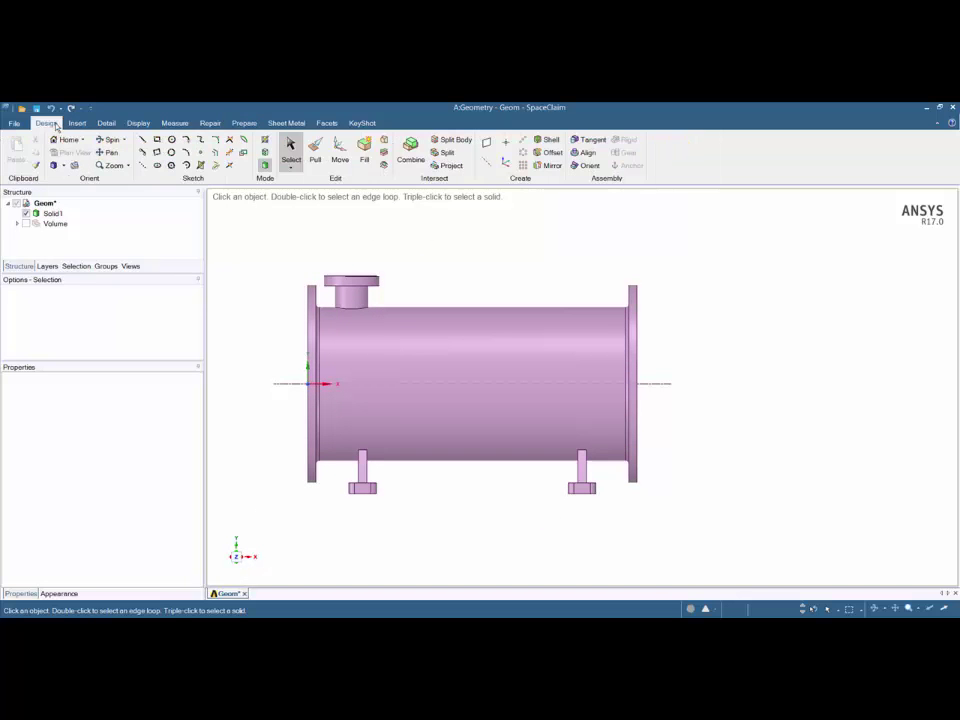
{"action": "left_click", "coordinate": [340, 150]}
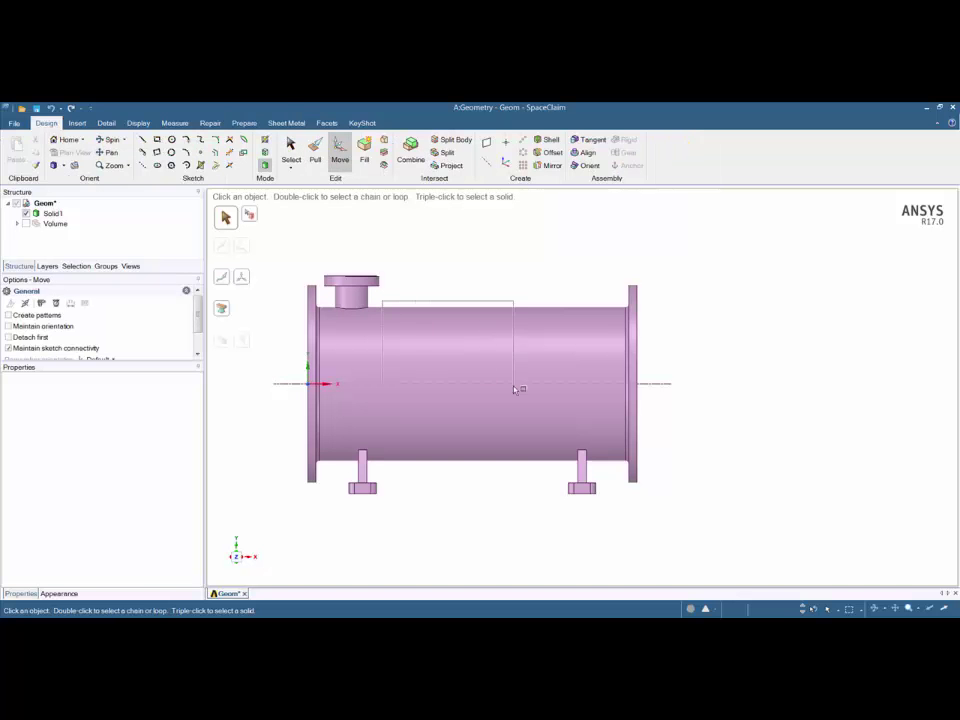
{"action": "left_click_drag", "start_coordinate": [536, 405], "coordinate": [568, 474]}
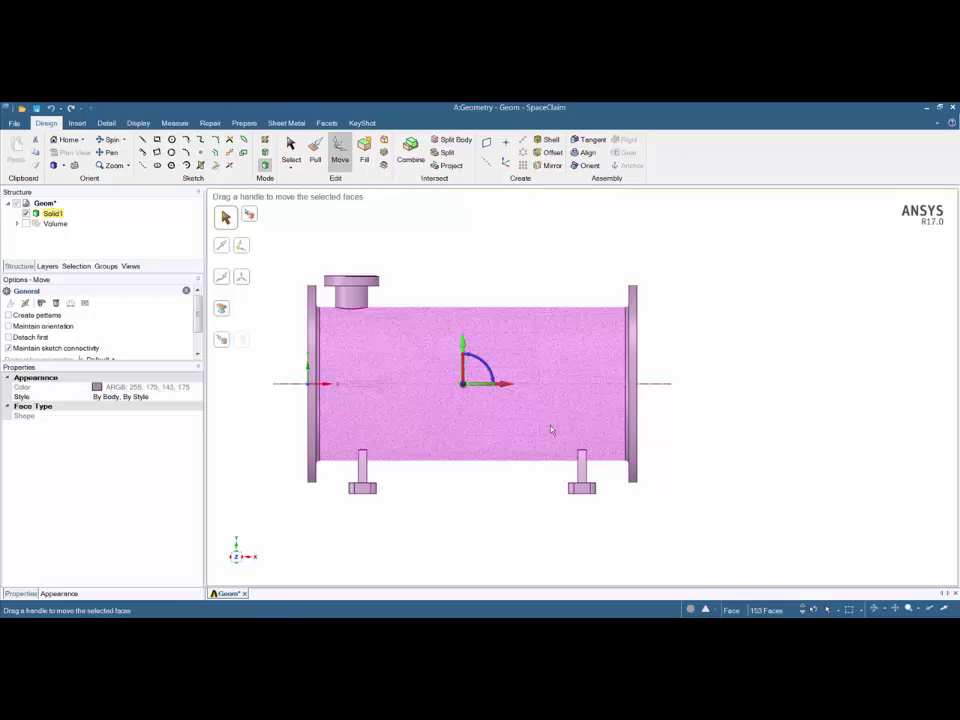
{"action": "left_click", "coordinate": [329, 239]}
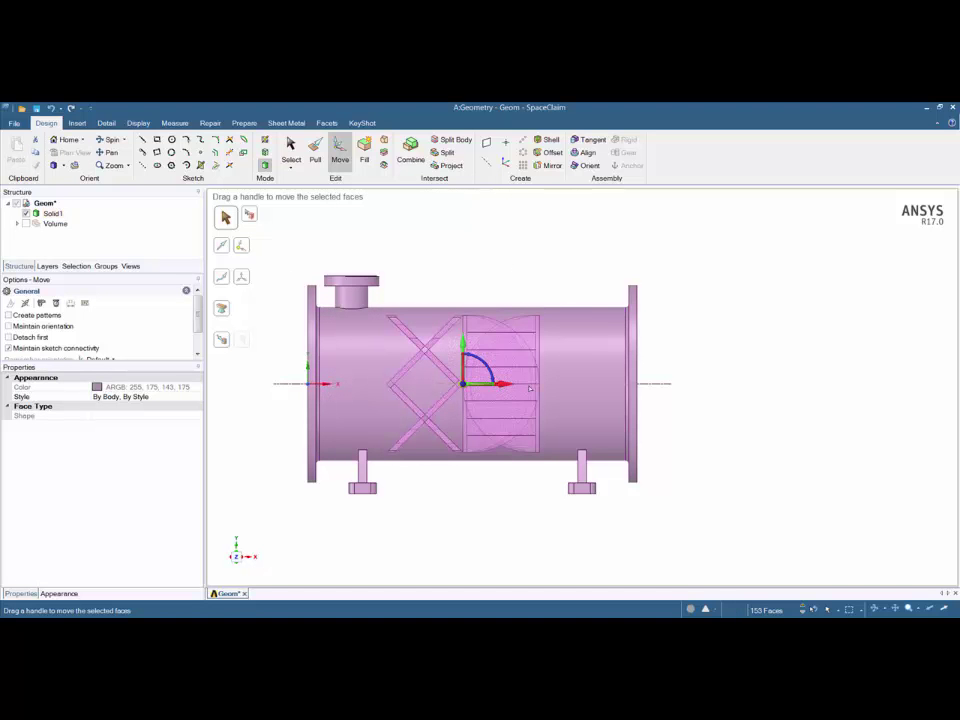
{"action": "left_click_drag", "start_coordinate": [566, 389], "coordinate": [512, 271]}
{"action": "left_click", "coordinate": [482, 230]}
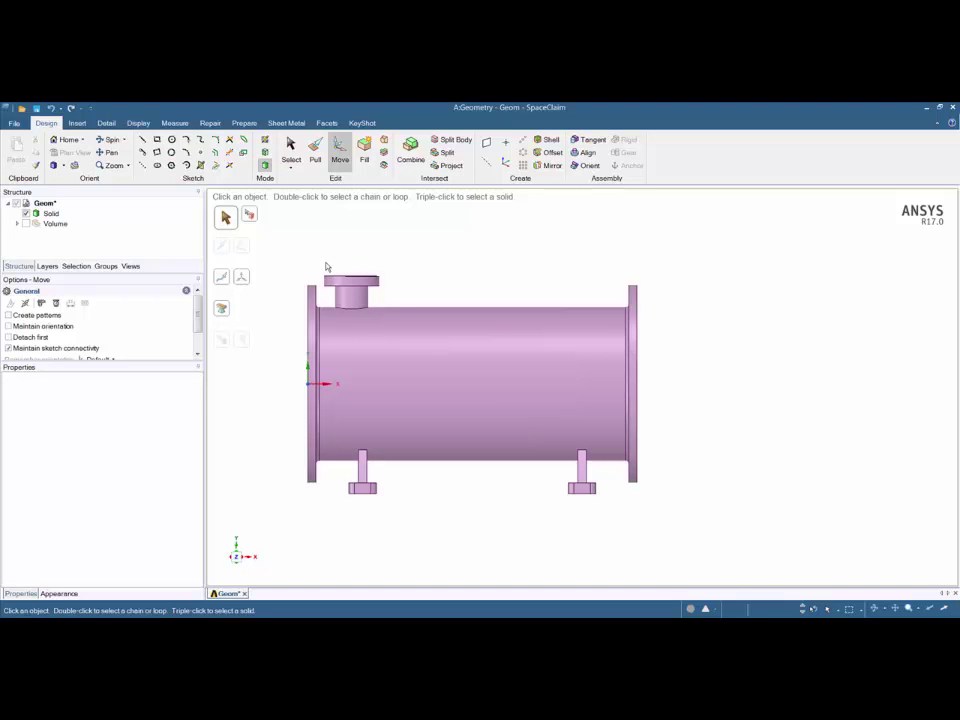
Select the nozzle's flange, align the Move direction with the X axis and tilt the flange clockwise about Z.
{"action": "left_click_drag", "start_coordinate": [321, 266], "coordinate": [397, 299]}
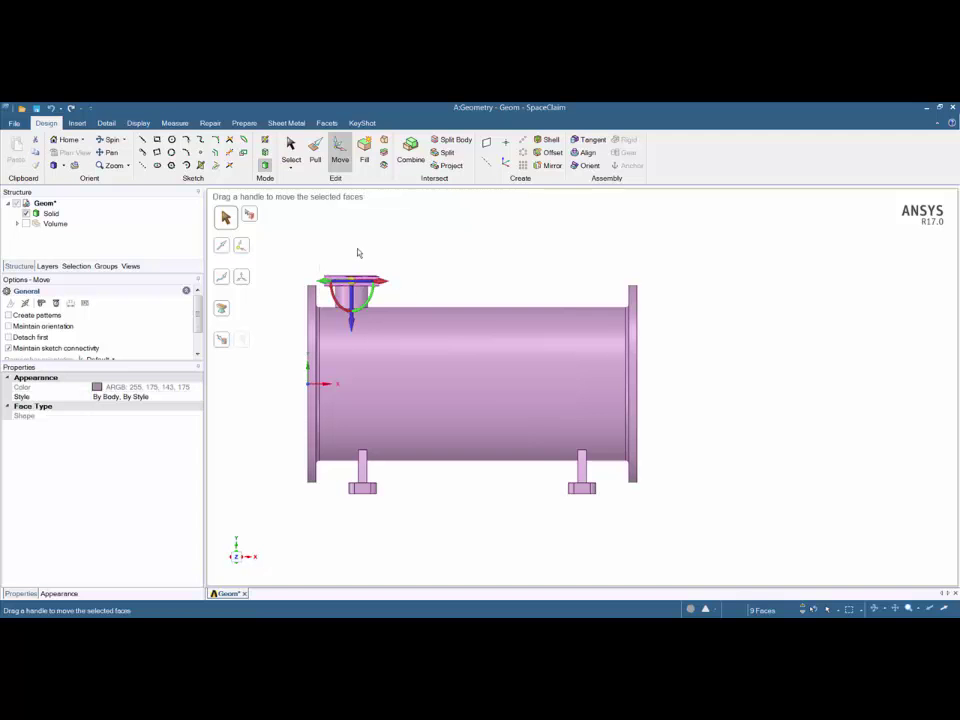
{"action": "left_click", "coordinate": [224, 247]}
{"action": "left_click", "coordinate": [316, 384]}
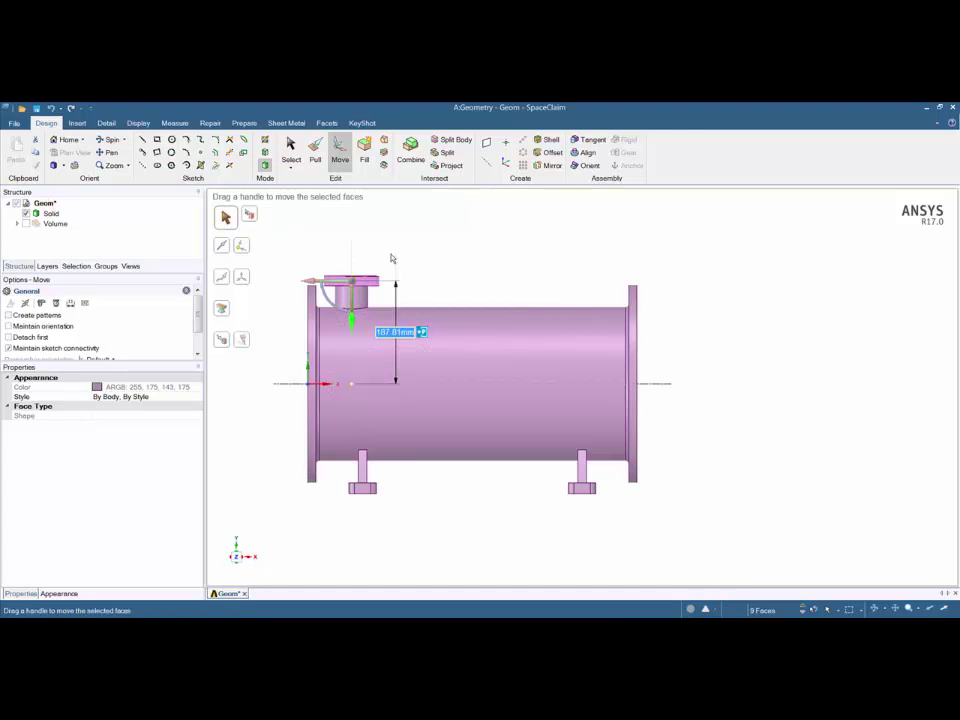
{"action": "left_click_drag", "start_coordinate": [325, 293], "coordinate": [296, 256]}
{"action": "left_click", "coordinate": [548, 221]}
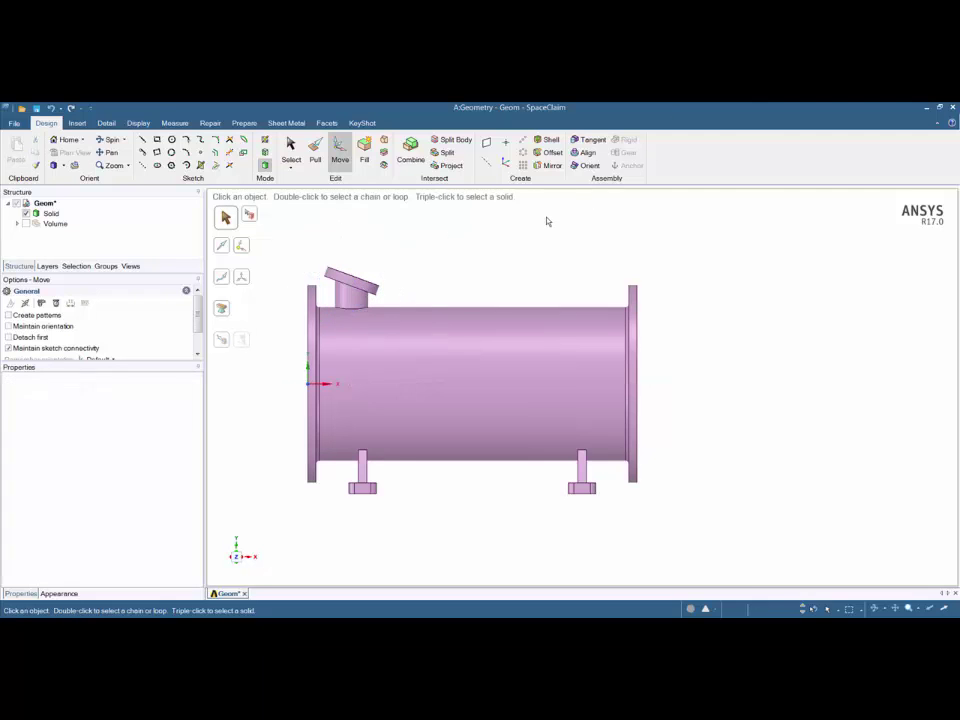
Select the whole nozzle with its tilted flange and move it along the X axis toward the middle of the shell.
{"action": "left_click_drag", "start_coordinate": [321, 256], "coordinate": [393, 337]}
{"action": "left_click_drag", "start_coordinate": [395, 293], "coordinate": [467, 301]}
{"action": "key", "text": "Escape"}
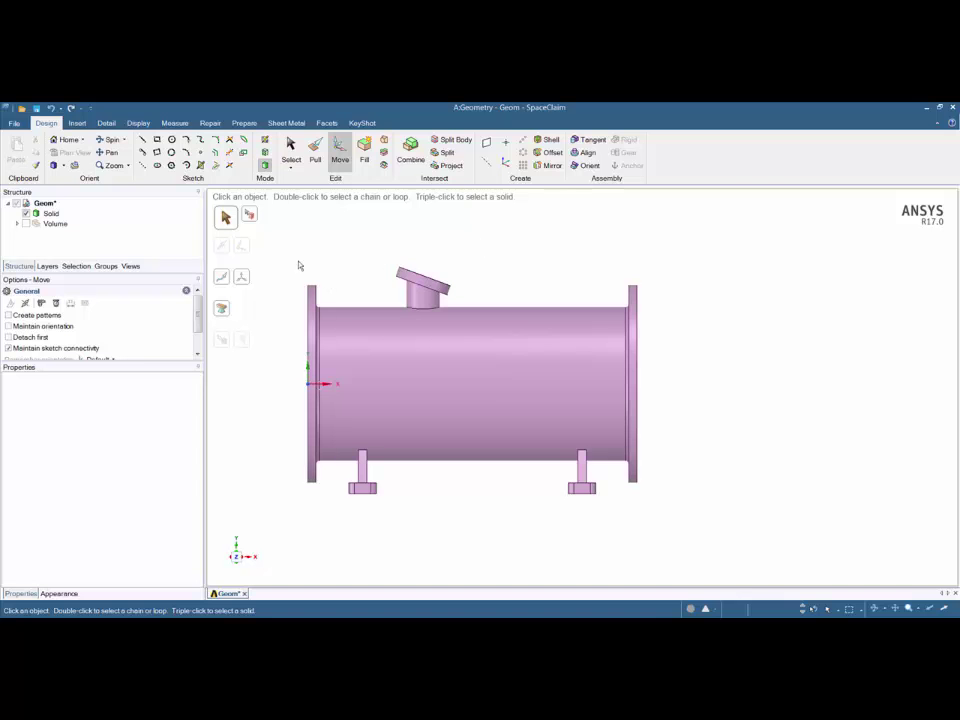
Show the Volume component, update its volume body as created to match the edited geometry, and hide the Solid body.
{"action": "left_click", "coordinate": [25, 224]}
{"action": "key", "text": "h"}
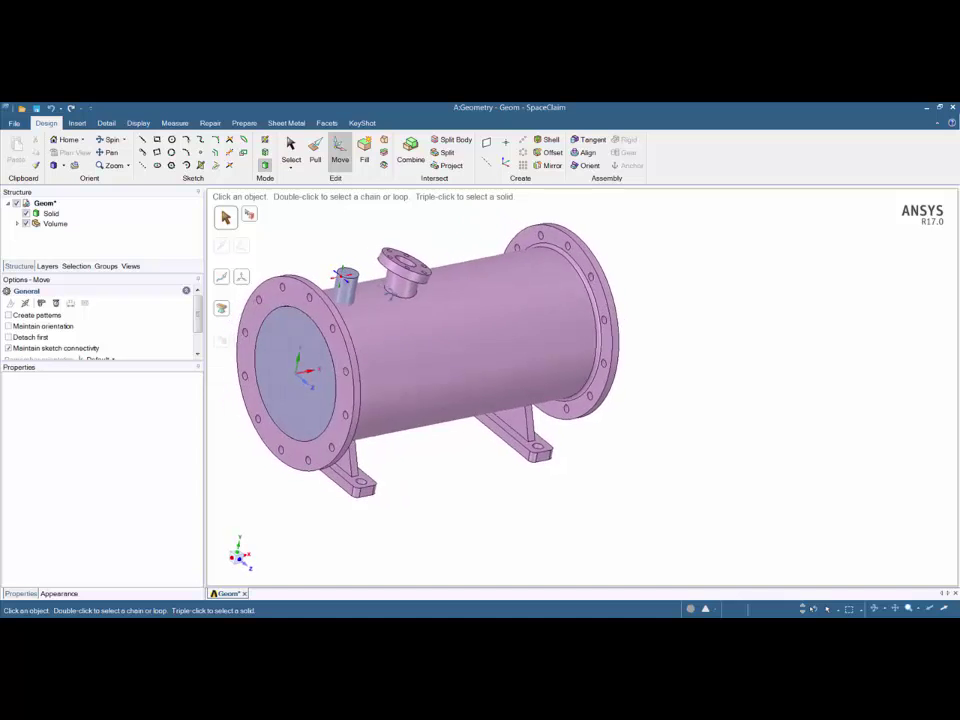
{"action": "left_click", "coordinate": [56, 224]}
{"action": "left_click", "coordinate": [17, 224]}
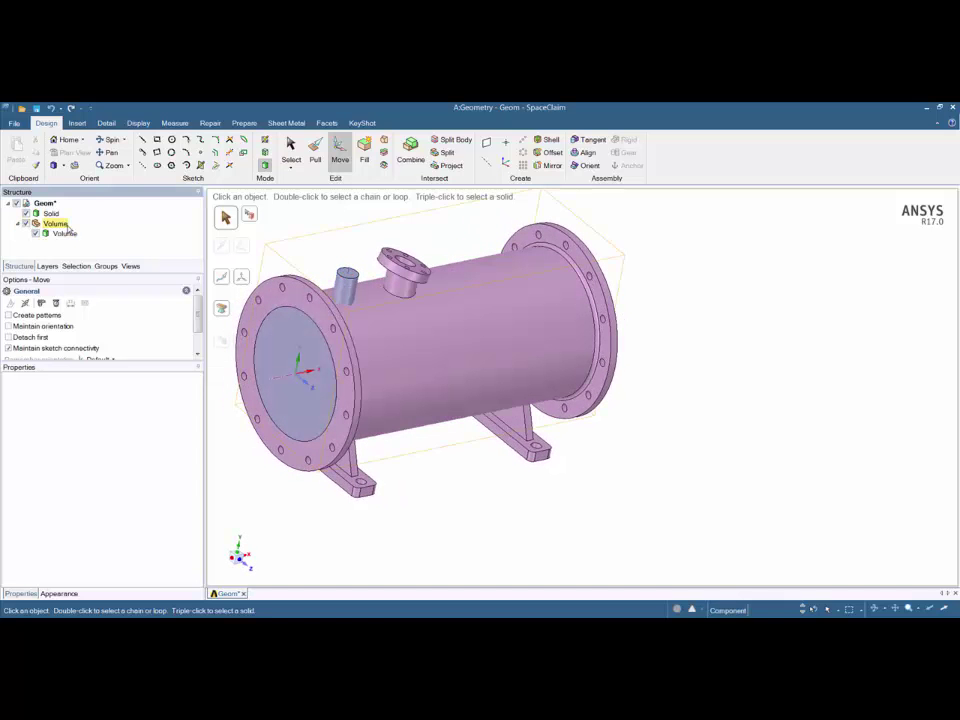
{"action": "left_click", "coordinate": [60, 234]}
{"action": "right_click", "coordinate": [66, 235]}
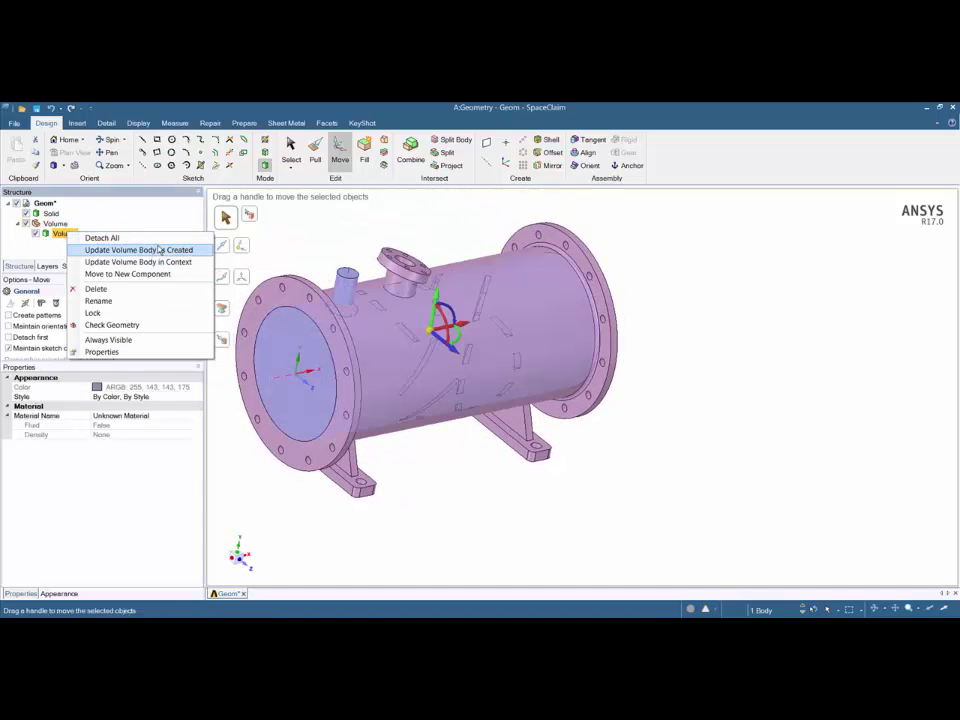
{"action": "left_click", "coordinate": [158, 250]}
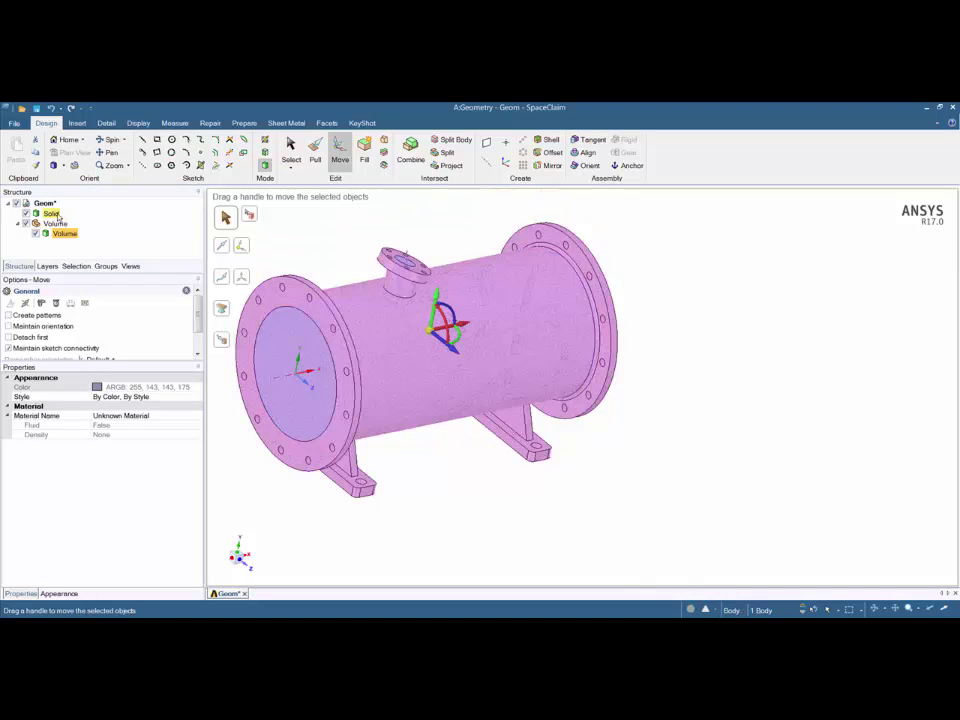
{"action": "left_click", "coordinate": [26, 213]}
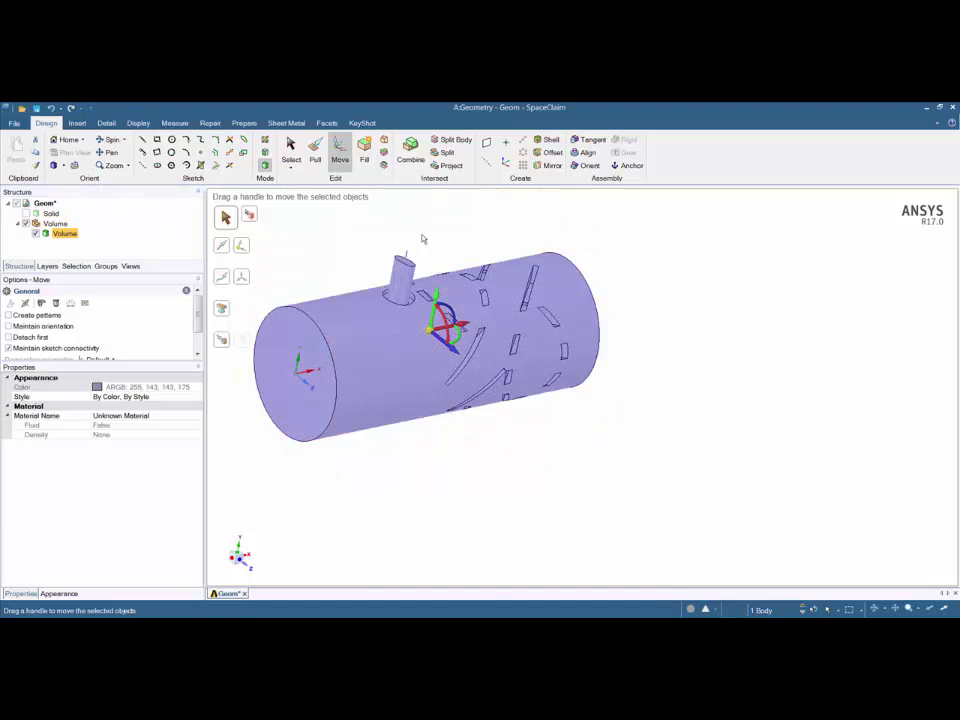
{"action": "key", "text": "s"}
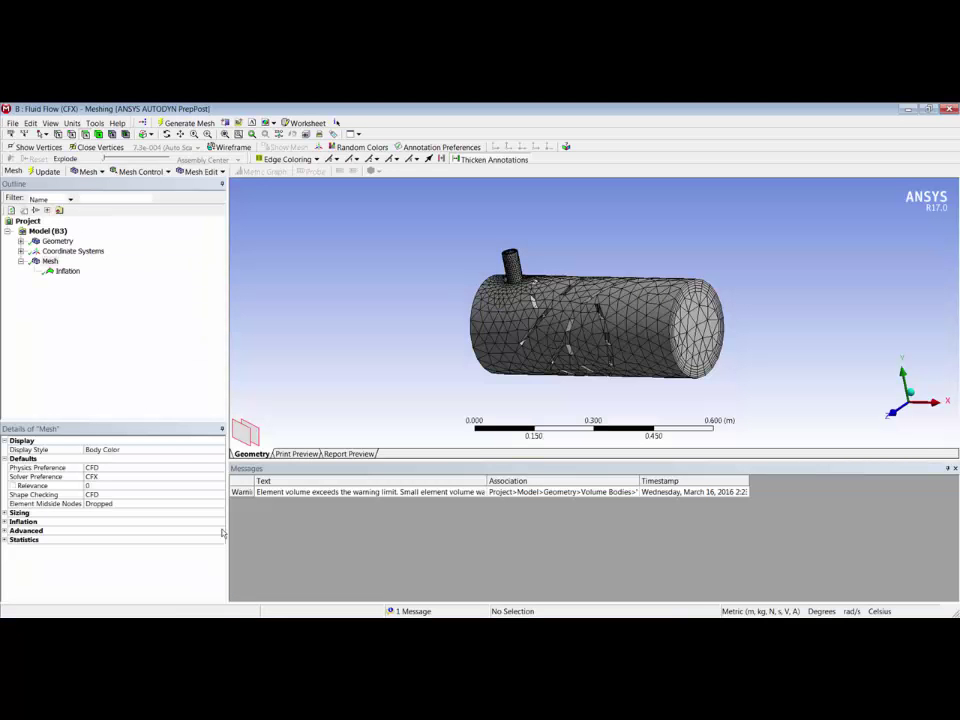
Switch to ANSYS Meshing, update the geometry from source with the existing inflation scope, and regenerate the mesh.
{"action": "right_click", "coordinate": [58, 242]}
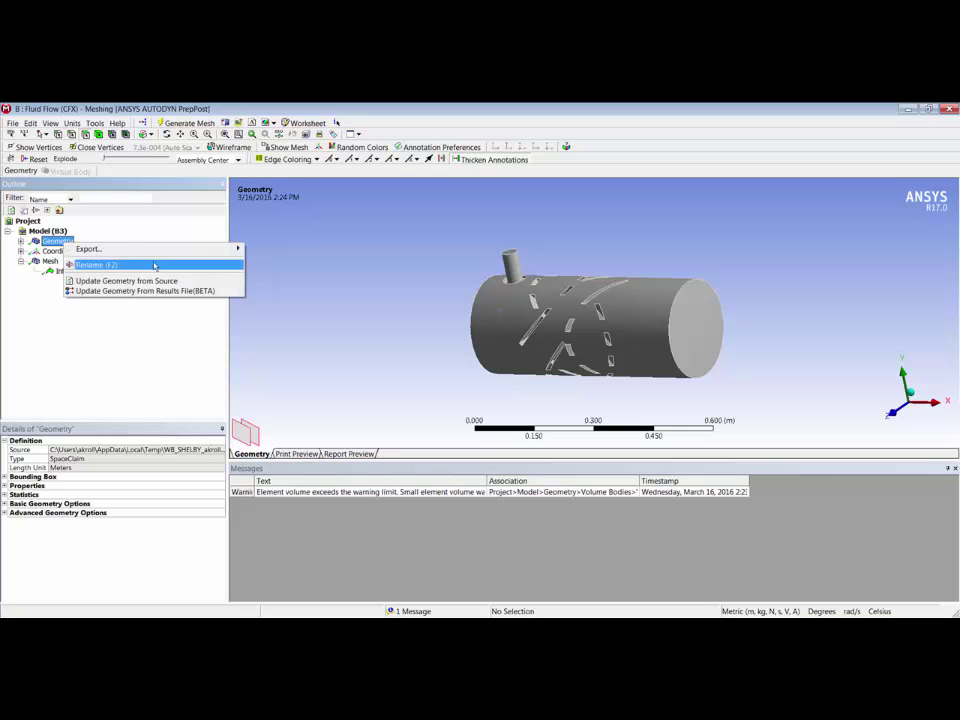
{"action": "left_click", "coordinate": [178, 284]}
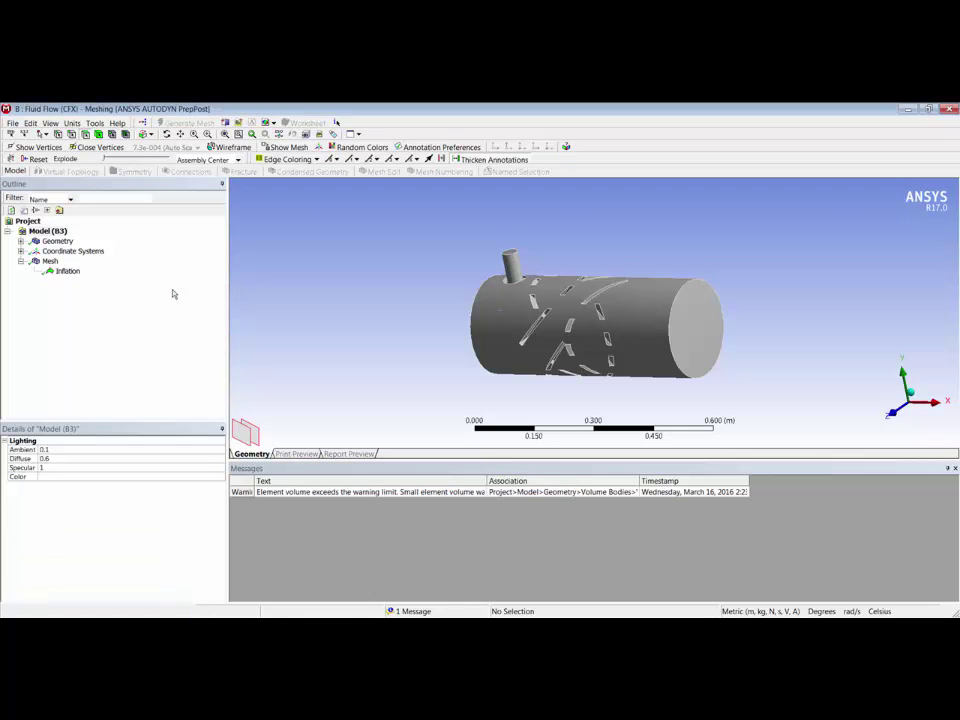
{"action": "left_click", "coordinate": [67, 271]}
{"action": "middle_click_drag", "start_coordinate": [279, 288], "coordinate": [353, 288]}
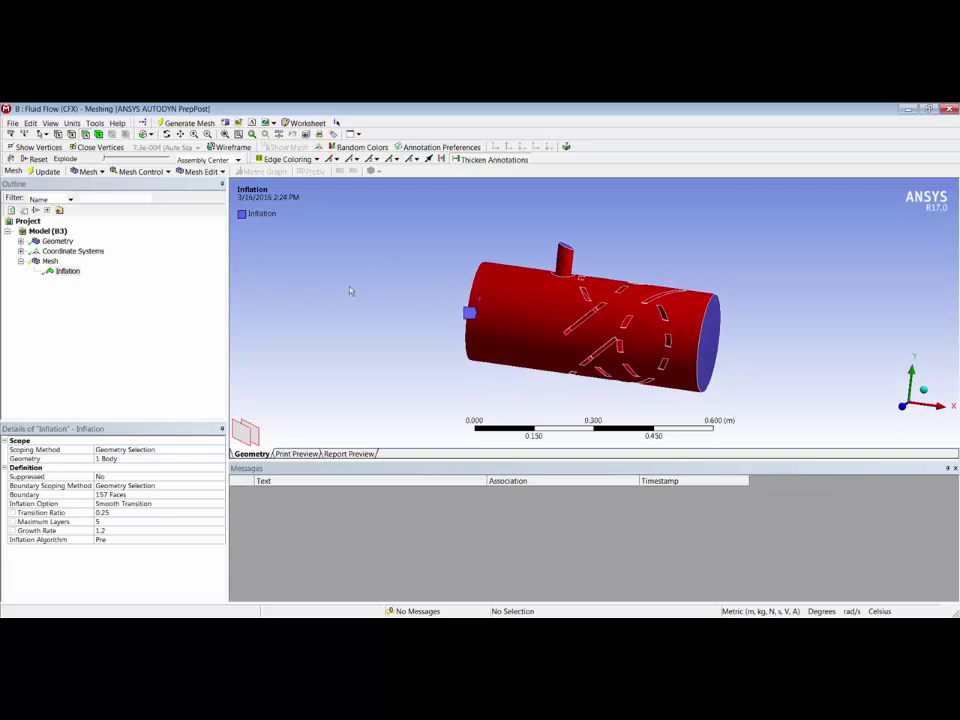
{"action": "right_click", "coordinate": [50, 260]}
{"action": "left_click", "coordinate": [135, 296]}
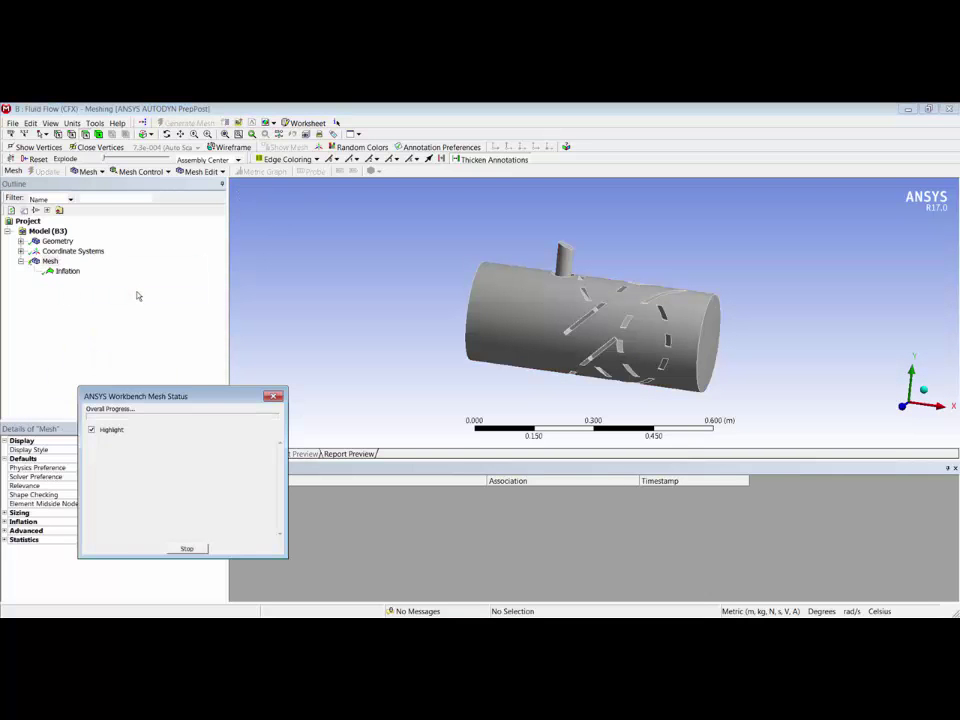